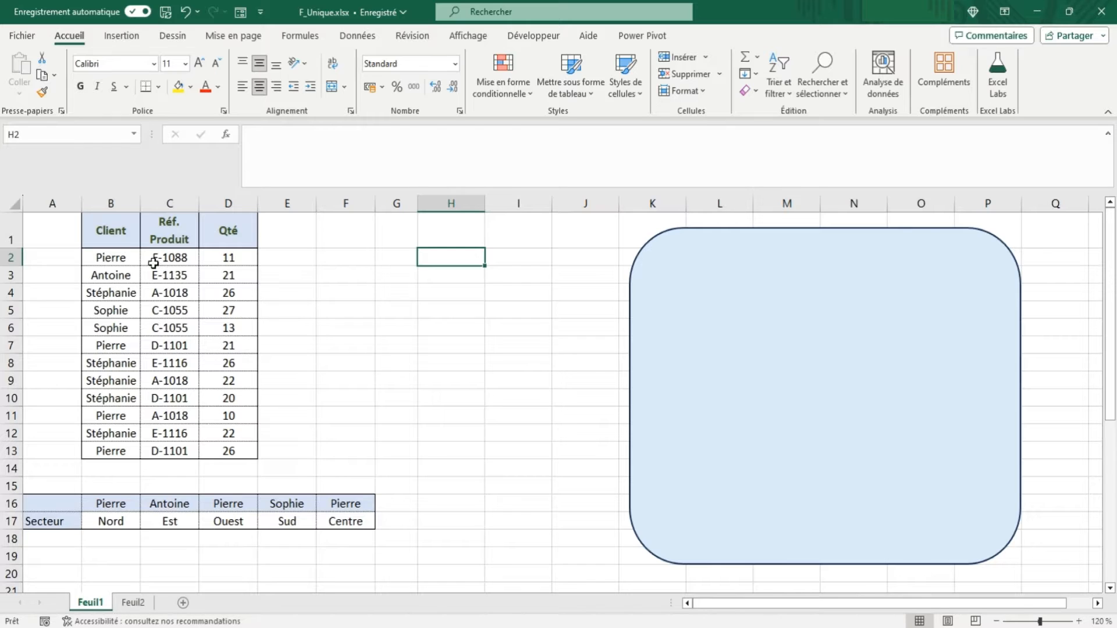
# Use Advanced Filter to extract the client list B1:B13 without duplicates, copying the result to cell H2.
pyautogui.click(108, 227)
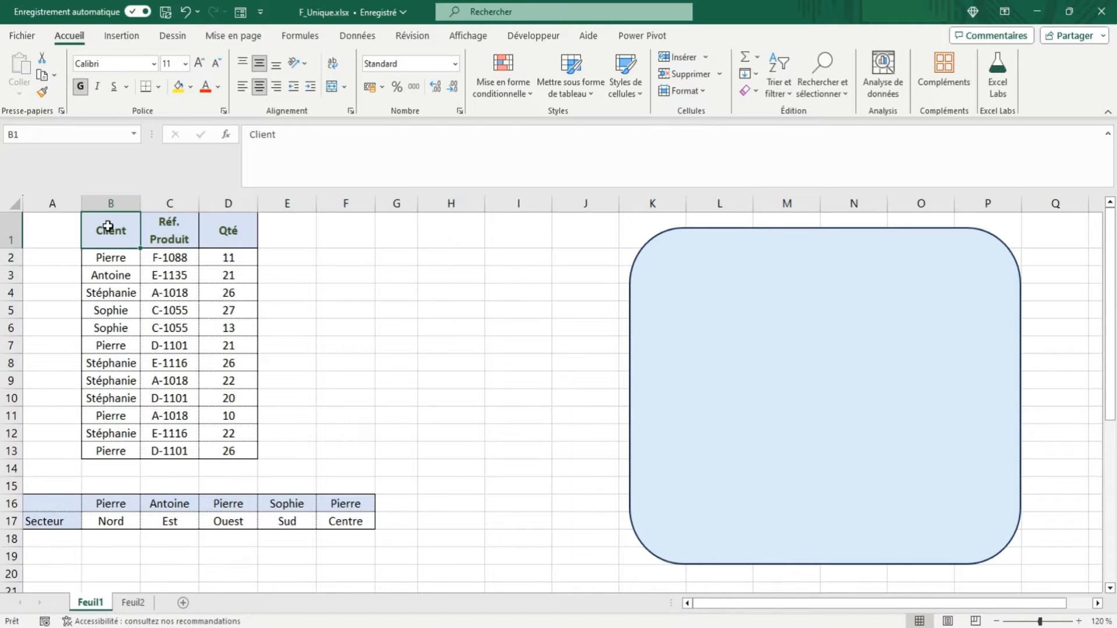
pyautogui.moveTo(108, 227); pyautogui.dragTo(115, 448)
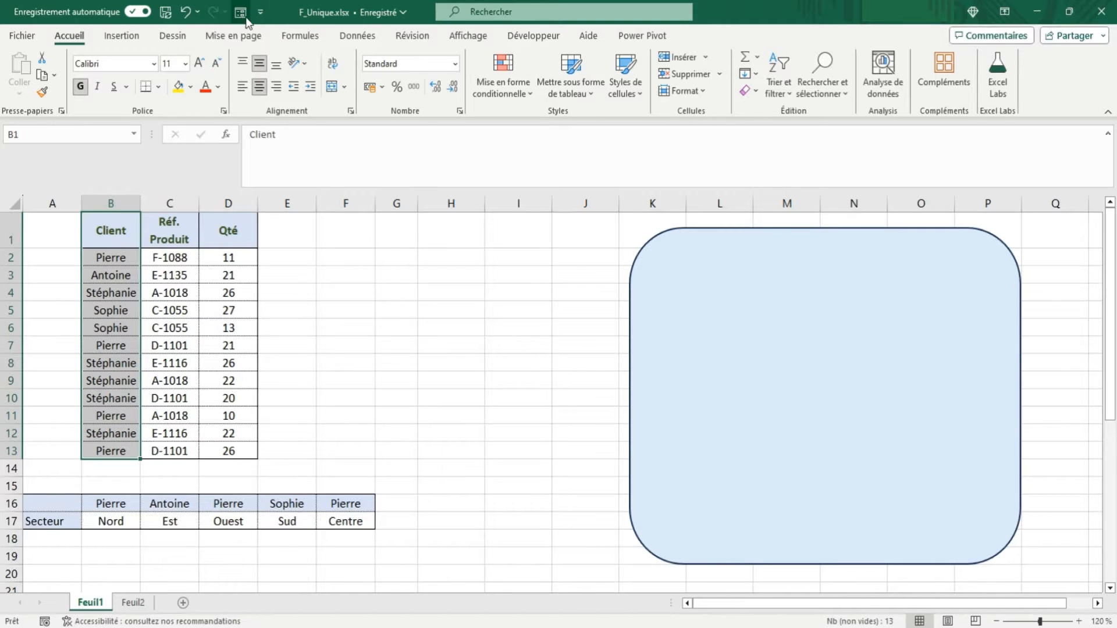
pyautogui.click(346, 38)
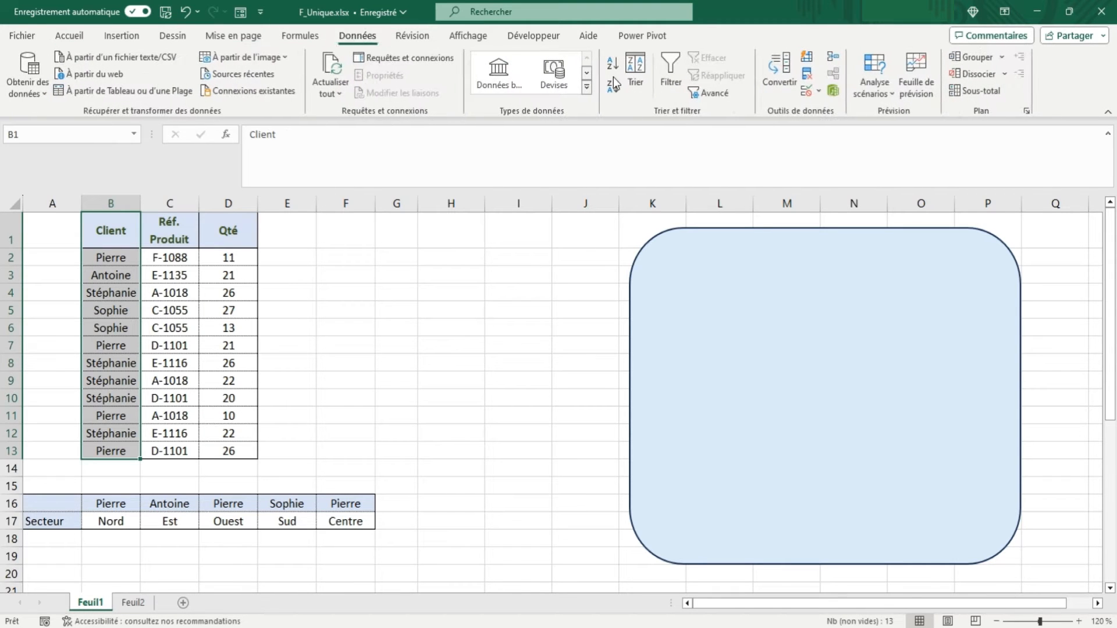
pyautogui.click(714, 95)
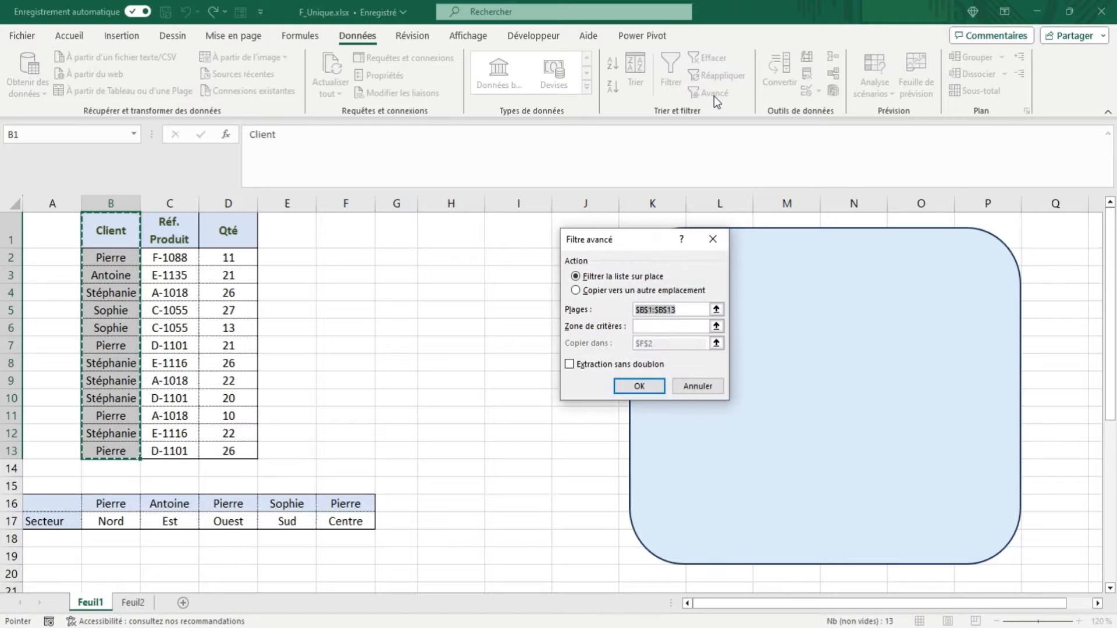
pyautogui.click(576, 291)
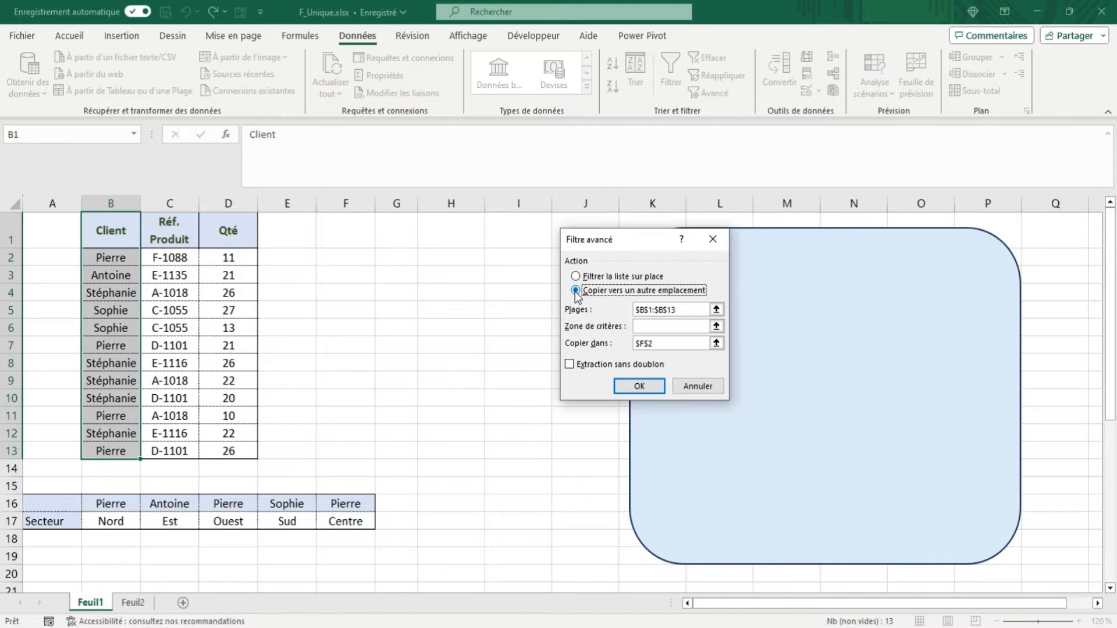
pyautogui.click(658, 342)
pyautogui.moveTo(661, 342); pyautogui.dragTo(626, 341)
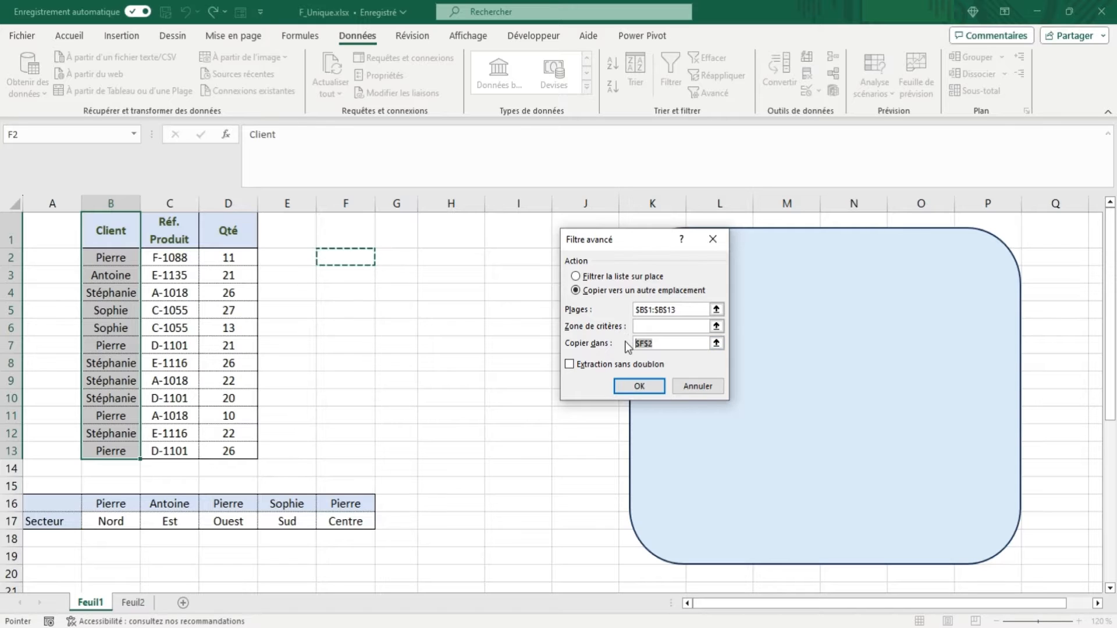
pyautogui.press('BackSpace')
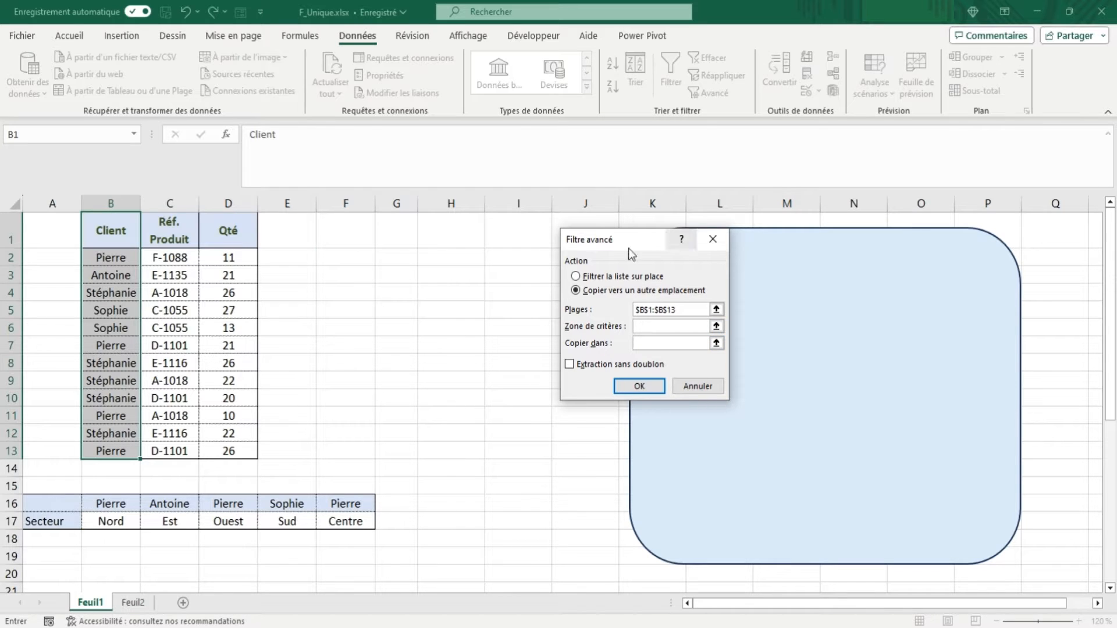
pyautogui.click(450, 253)
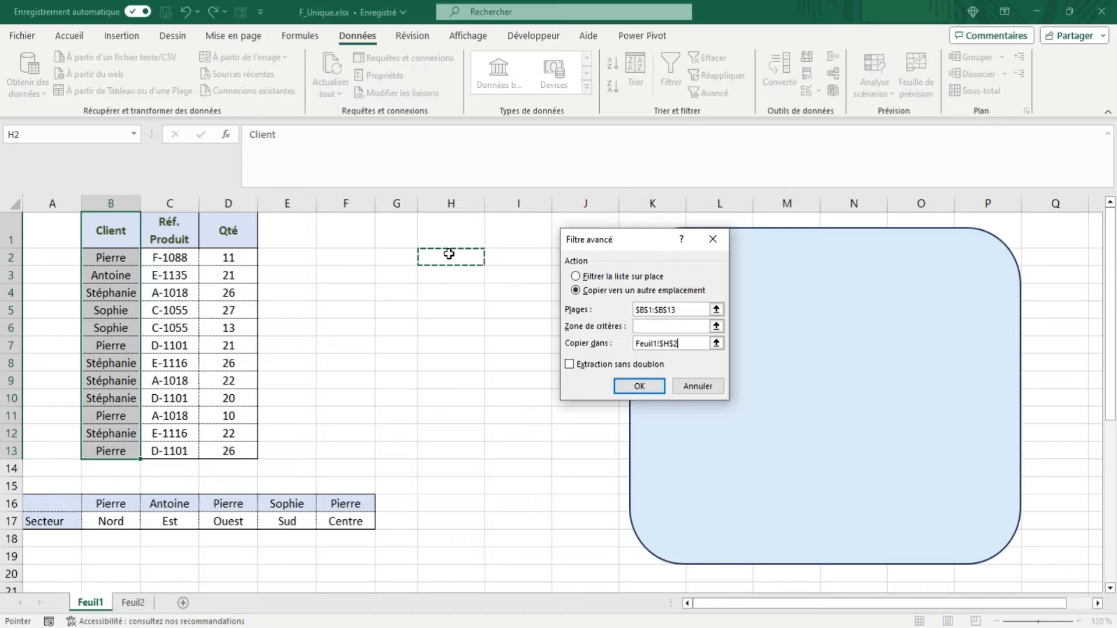
pyautogui.click(568, 364)
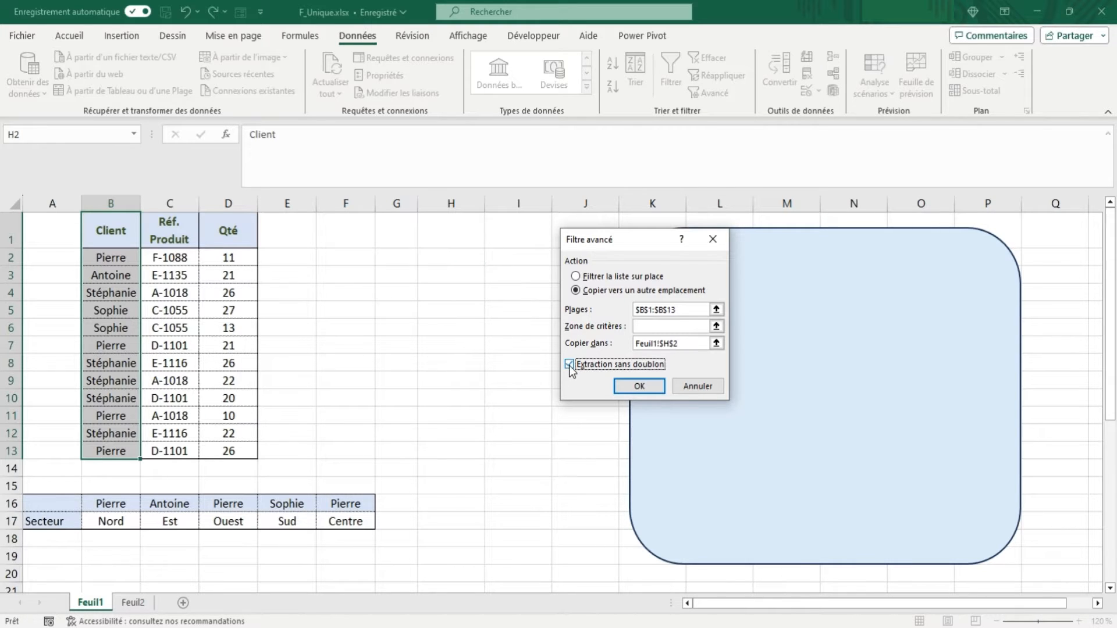
pyautogui.click(639, 387)
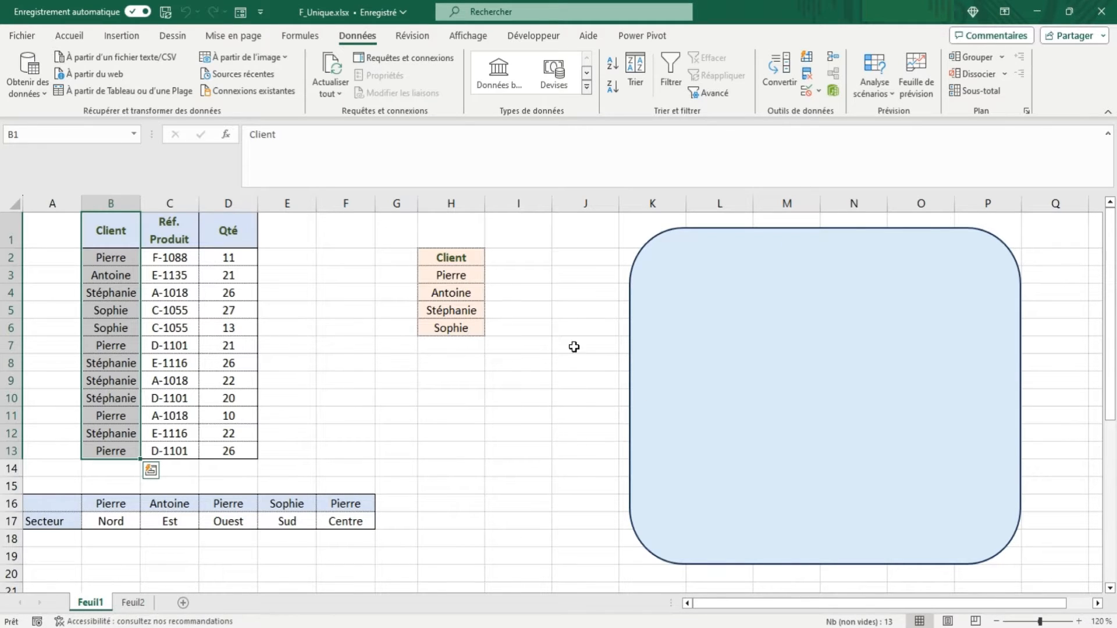
# Check the extracted client names and clear the contents of H2:H6.
pyautogui.click(467, 278)
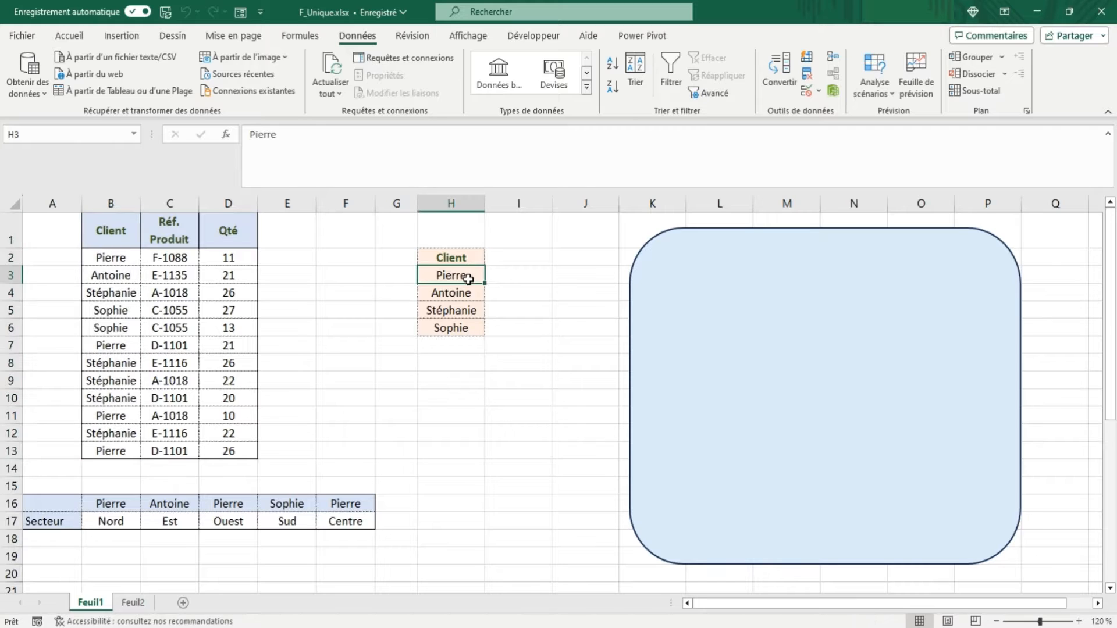
pyautogui.click(463, 292)
pyautogui.click(463, 313)
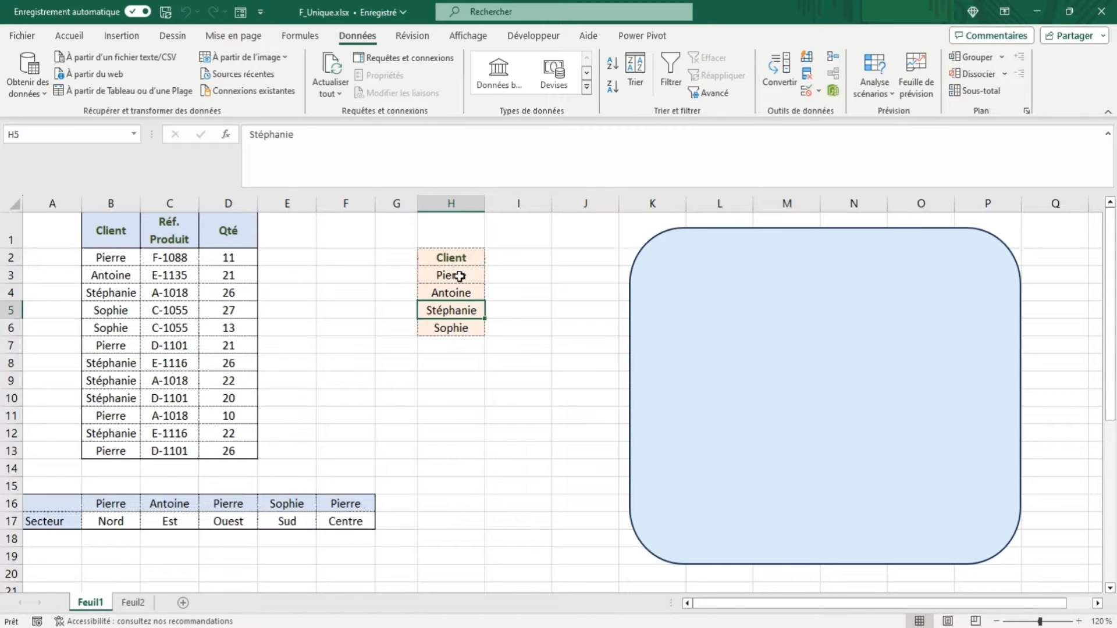
pyautogui.moveTo(449, 256); pyautogui.dragTo(450, 326)
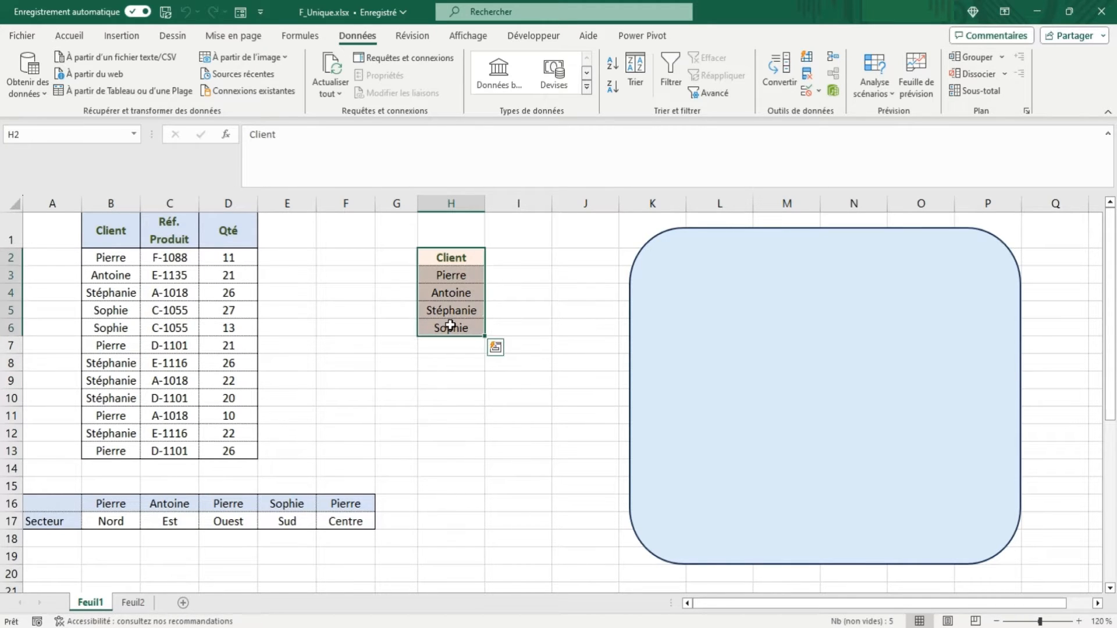
pyautogui.press('Delete')
# Enter the formula =UNIQUE(B2:B13) in cell H2 to list the distinct clients.
pyautogui.click(441, 255)
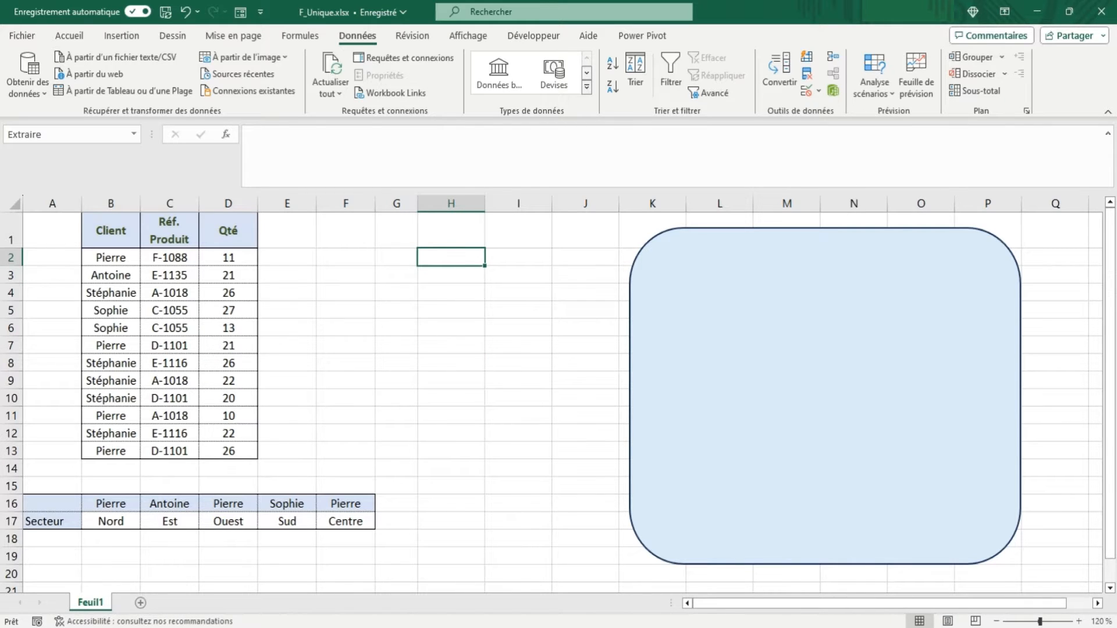
pyautogui.write('=unique(')
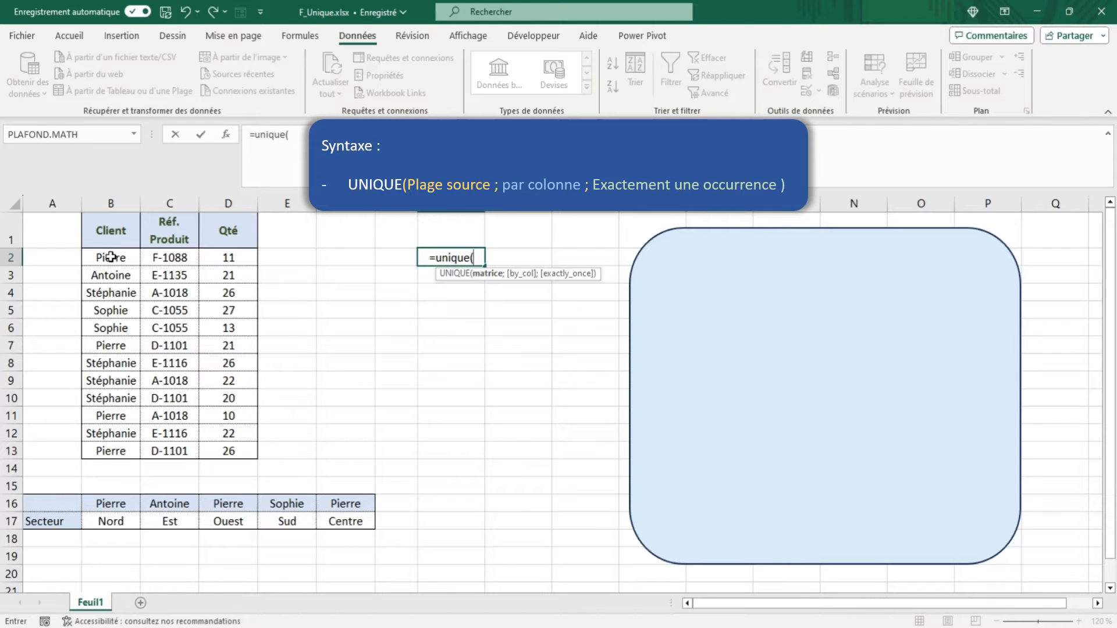
pyautogui.moveTo(111, 256); pyautogui.dragTo(128, 446)
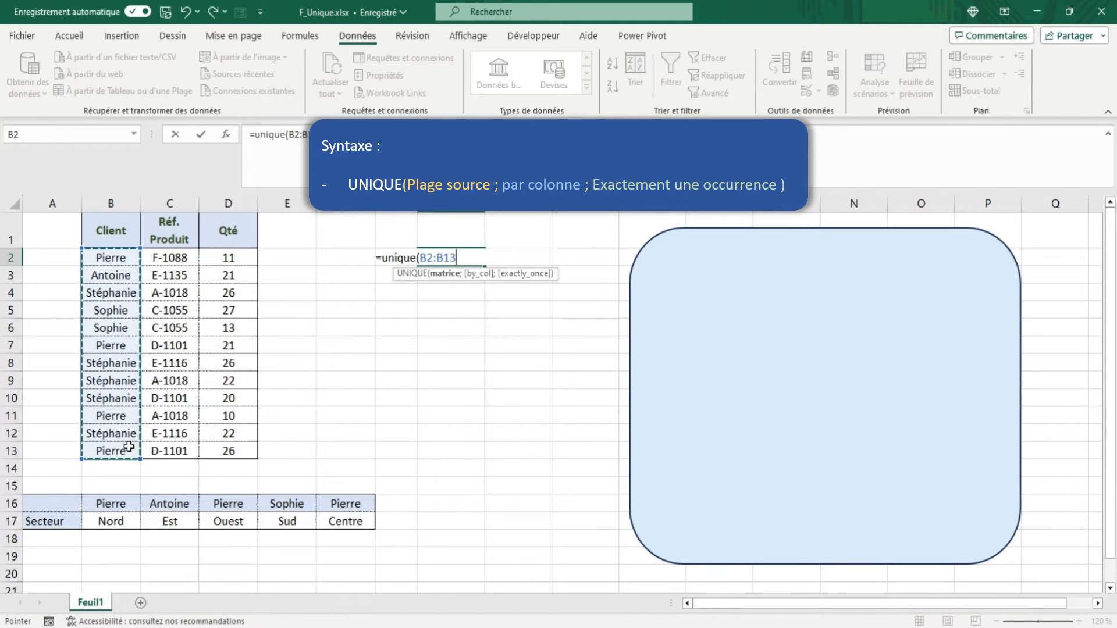
pyautogui.write(')')
pyautogui.press('Tab')
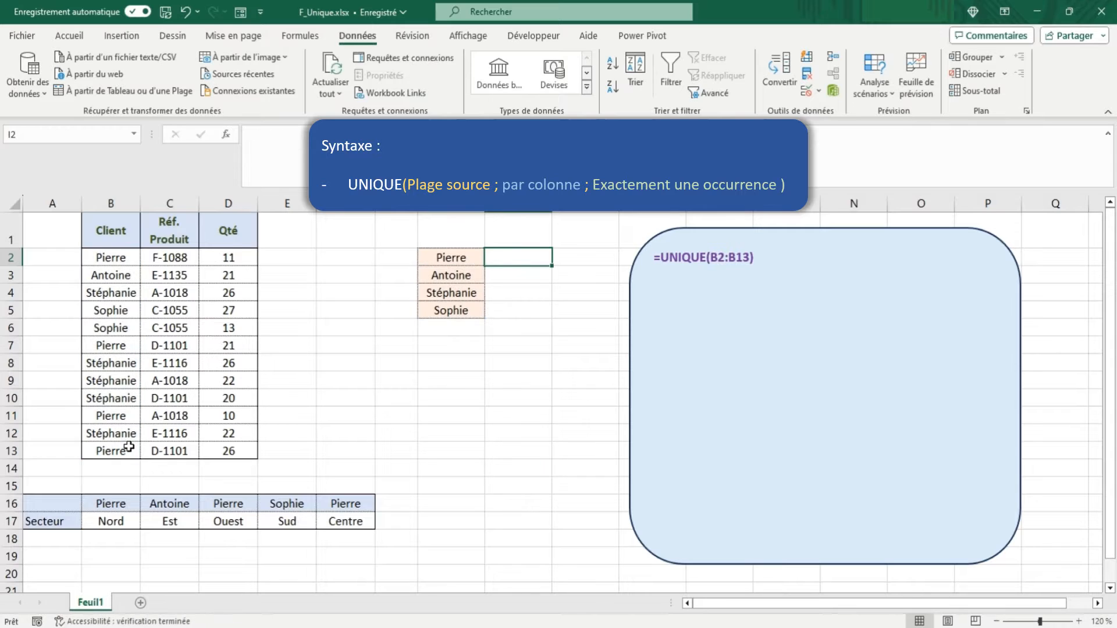
# Enter the formula =UNIQUE(C2:C13) in cell H7 to list the distinct product references.
pyautogui.click(448, 346)
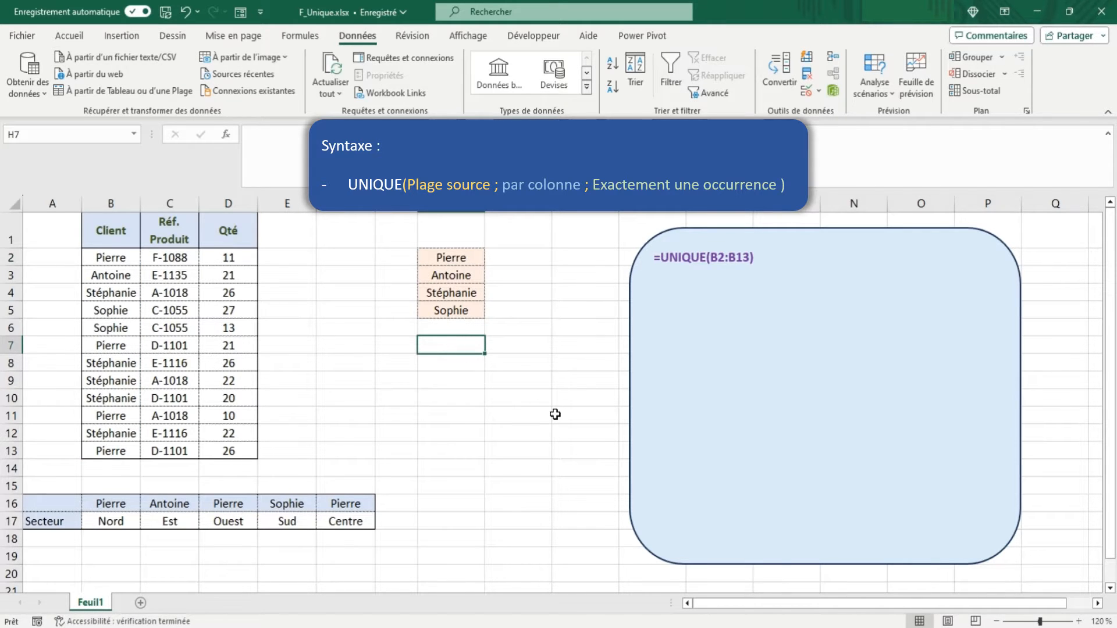
pyautogui.write('=uniqu')
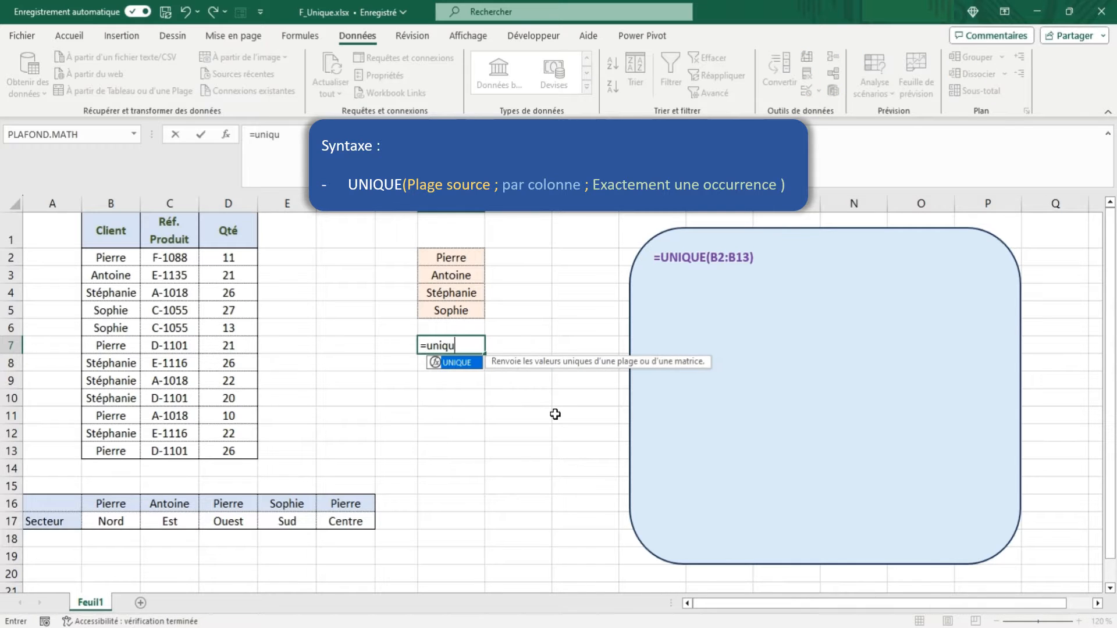
pyautogui.write('e(')
pyautogui.moveTo(168, 257); pyautogui.dragTo(176, 444)
pyautogui.write(')')
pyautogui.press('Tab')
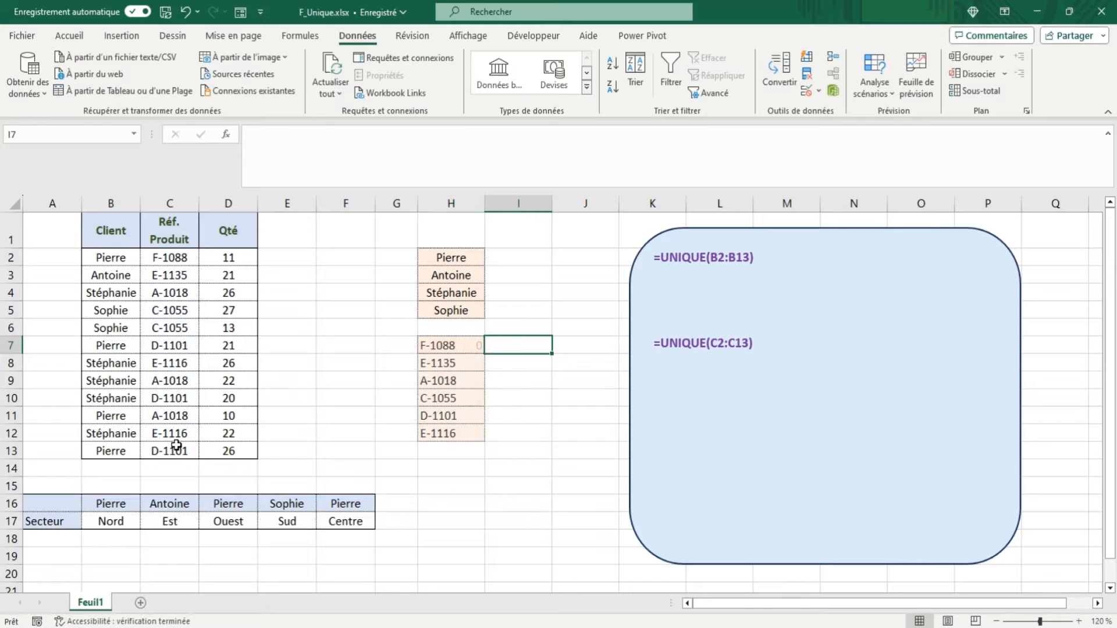
# Enter =UNIQUE(B16:F16;VRAI) in cell H16 to return the distinct names from the horizontal sector table.
pyautogui.click(439, 506)
pyautogui.write('=uni')
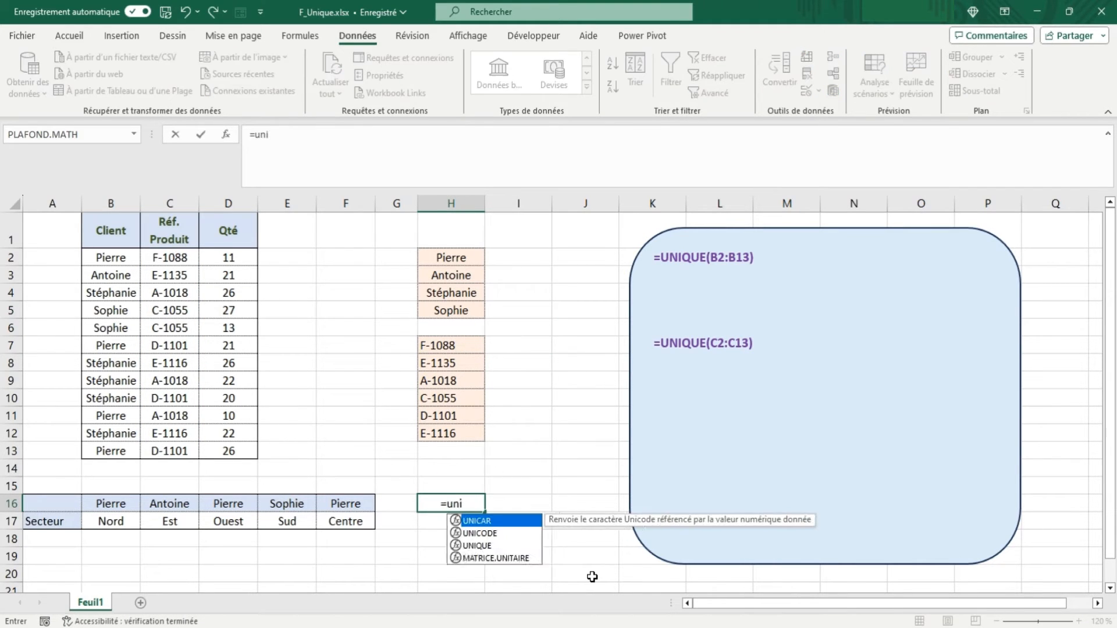
pyautogui.write('que(')
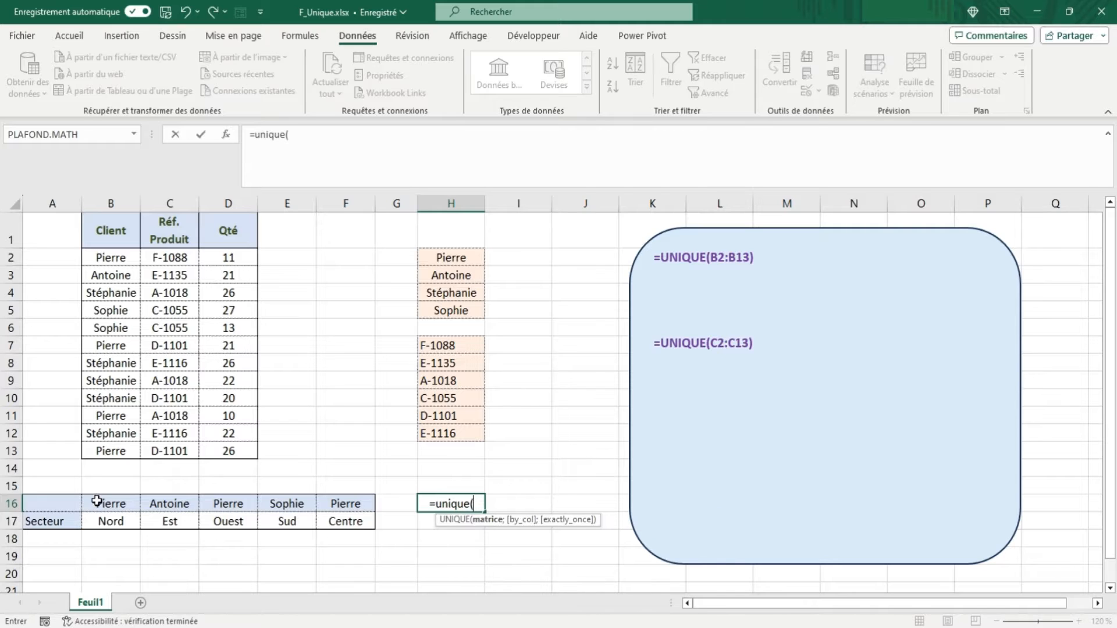
pyautogui.moveTo(96, 501); pyautogui.dragTo(344, 505)
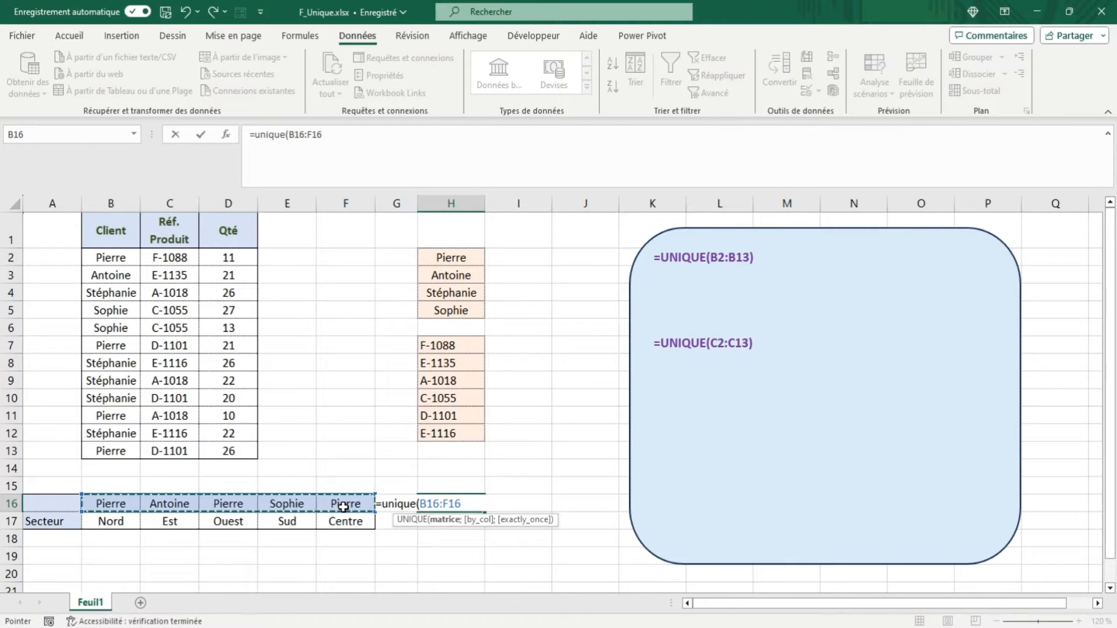
pyautogui.write(';')
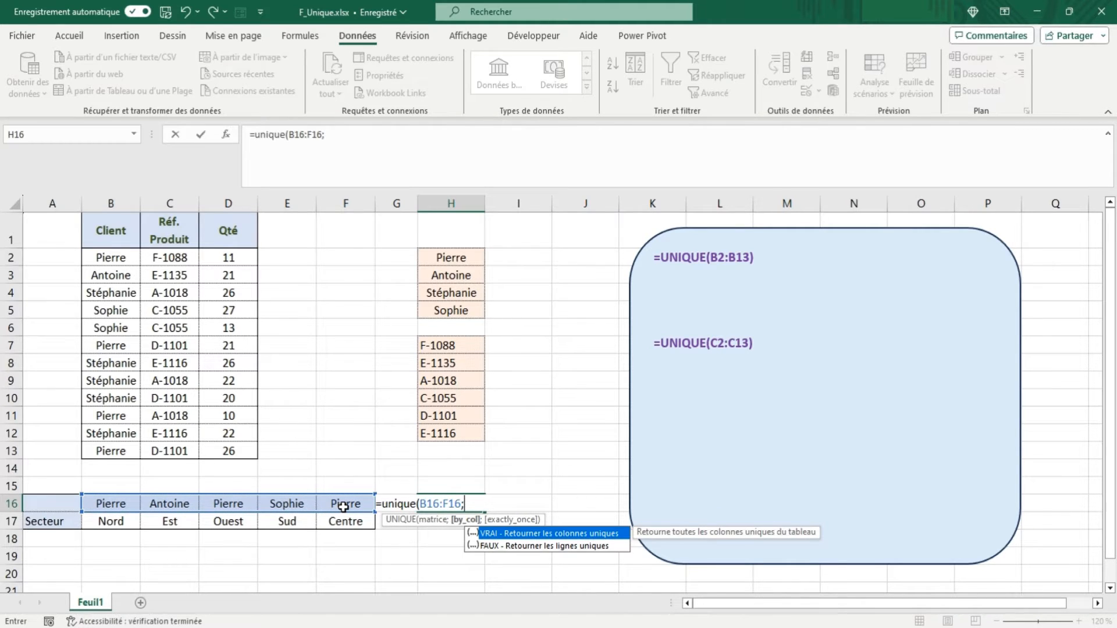
pyautogui.write('vrai)')
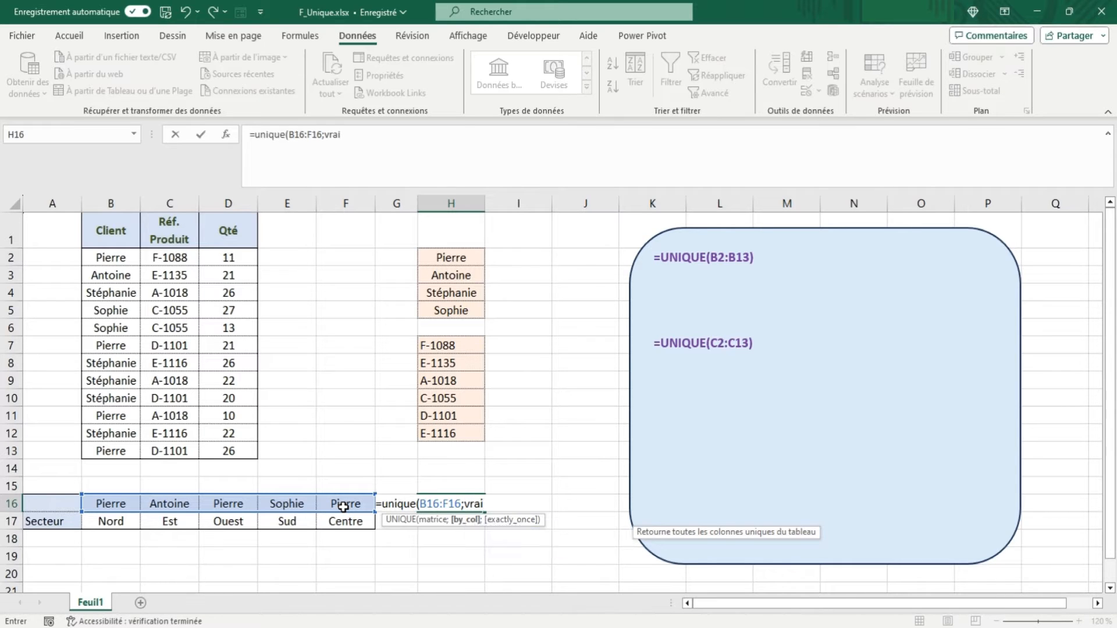
pyautogui.press('Tab')
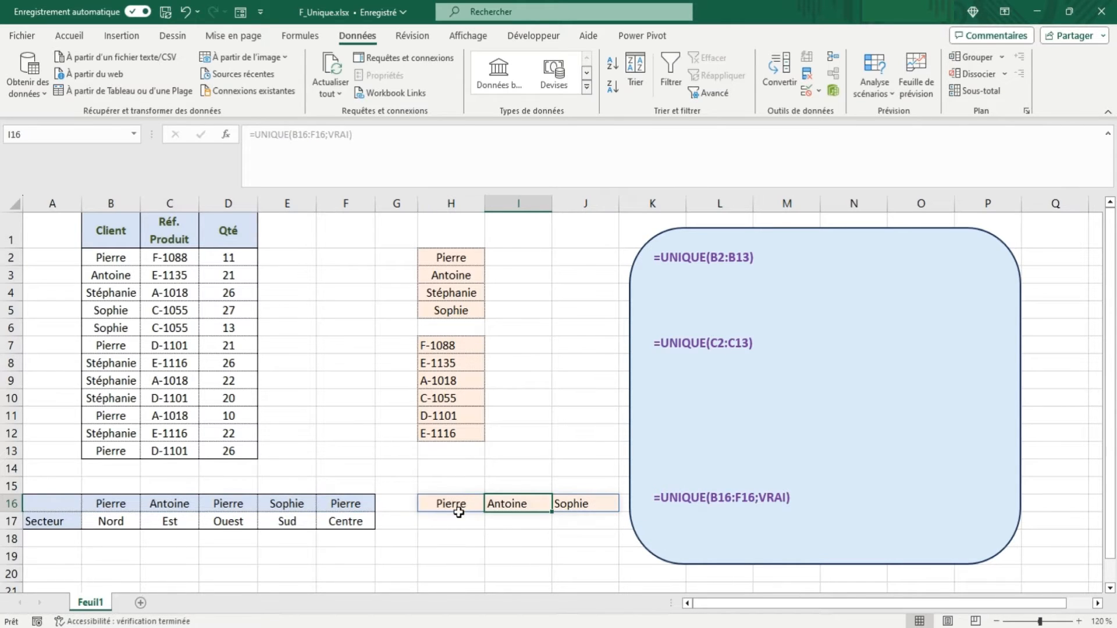
# Compare the names in row 16 with the horizontal result, and clear all UNIQUE results from H16 and H2:H12.
pyautogui.click(104, 503)
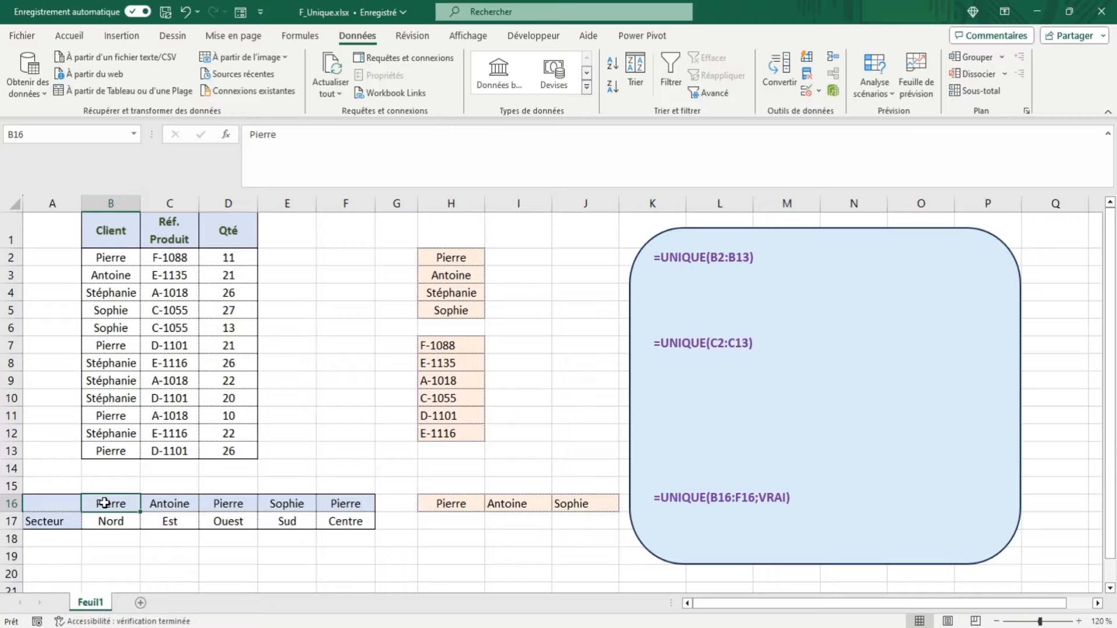
pyautogui.click(170, 505)
pyautogui.click(287, 504)
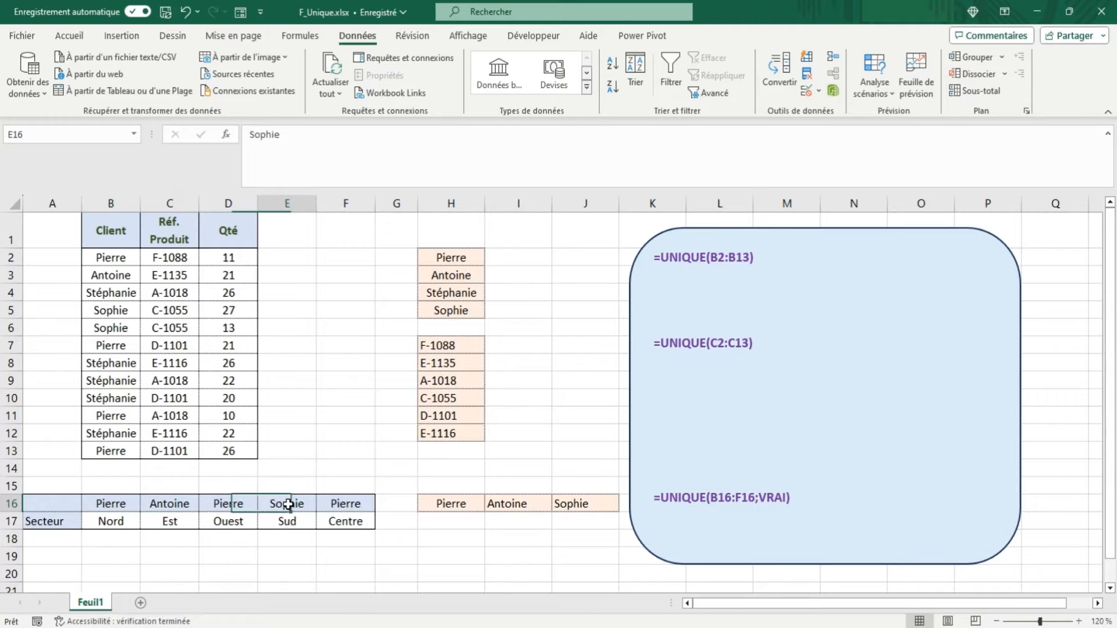
pyautogui.click(442, 502)
pyautogui.press('Delete')
pyautogui.press('Right')
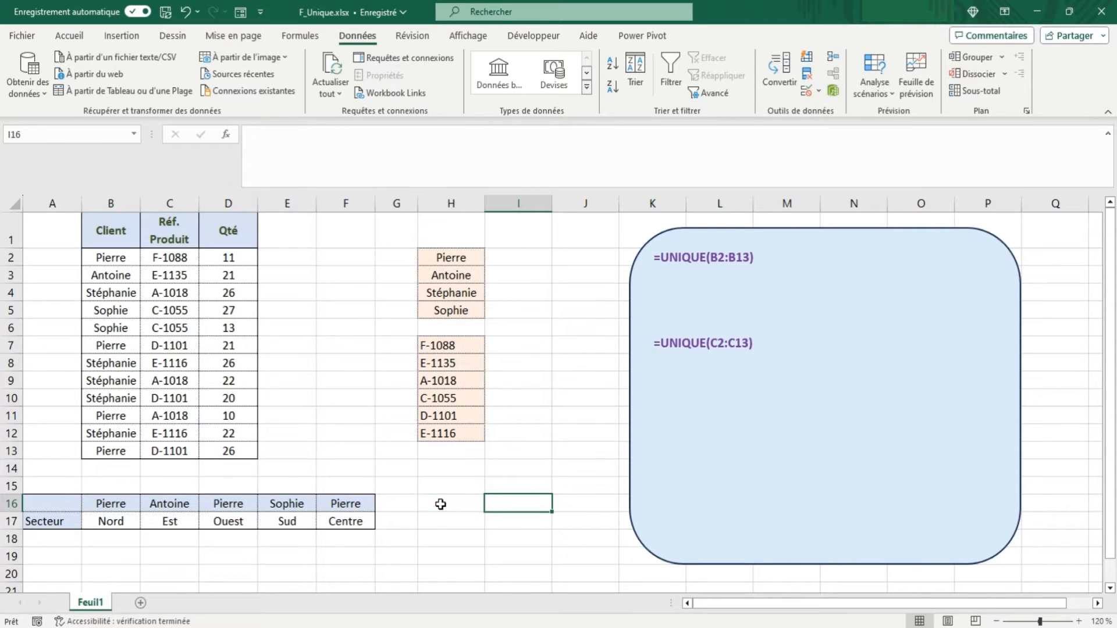
pyautogui.moveTo(440, 257); pyautogui.dragTo(451, 433)
pyautogui.press('Delete')
# Enter =UNIQUE(B2:B13;;VRAI) in cell H2 to return clients occurring exactly once, and check the result against the client column.
pyautogui.click(441, 264)
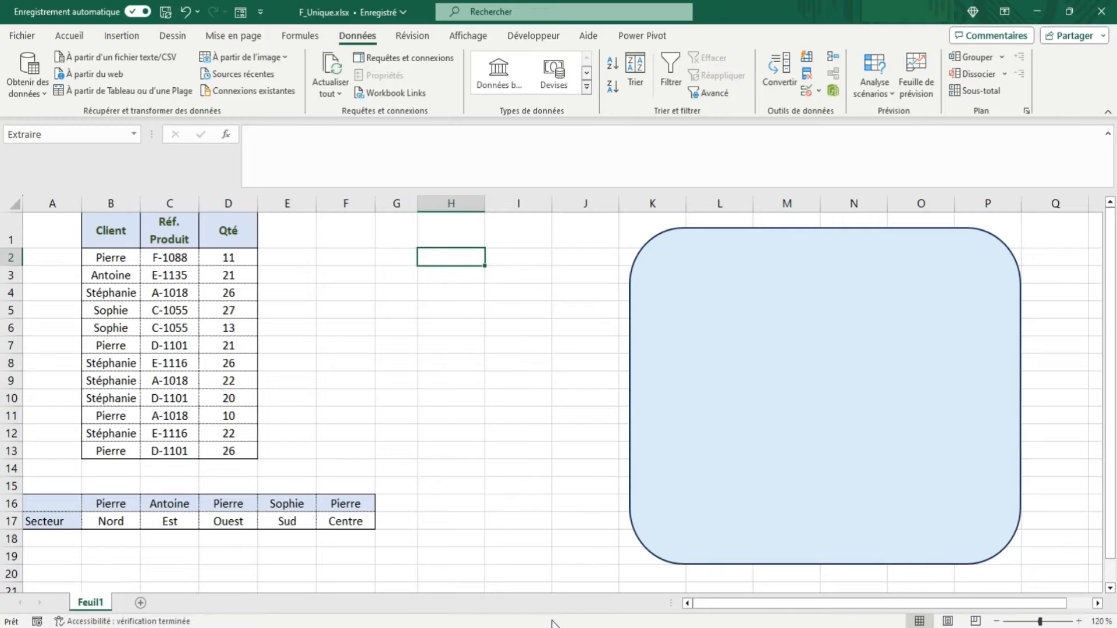
pyautogui.write('=unique(')
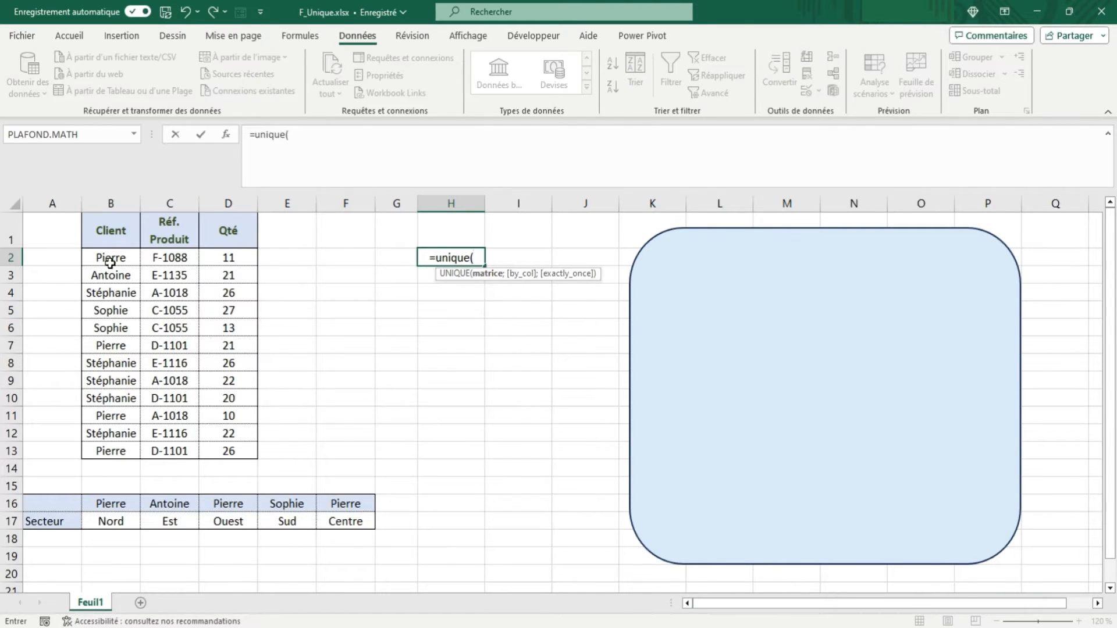
pyautogui.moveTo(109, 258); pyautogui.dragTo(116, 451)
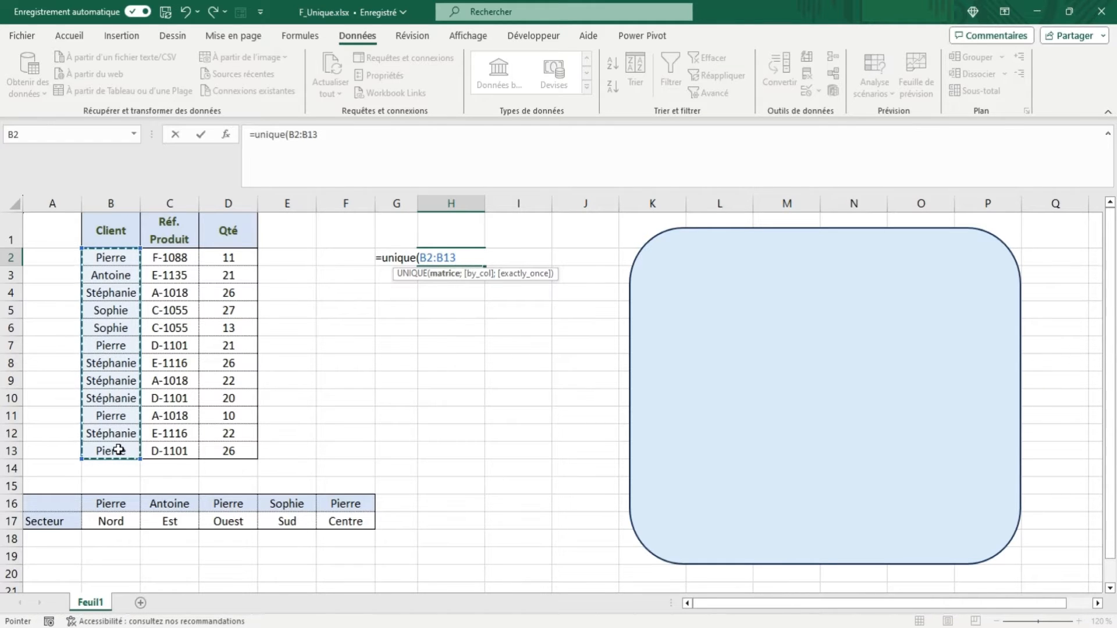
pyautogui.write(';;')
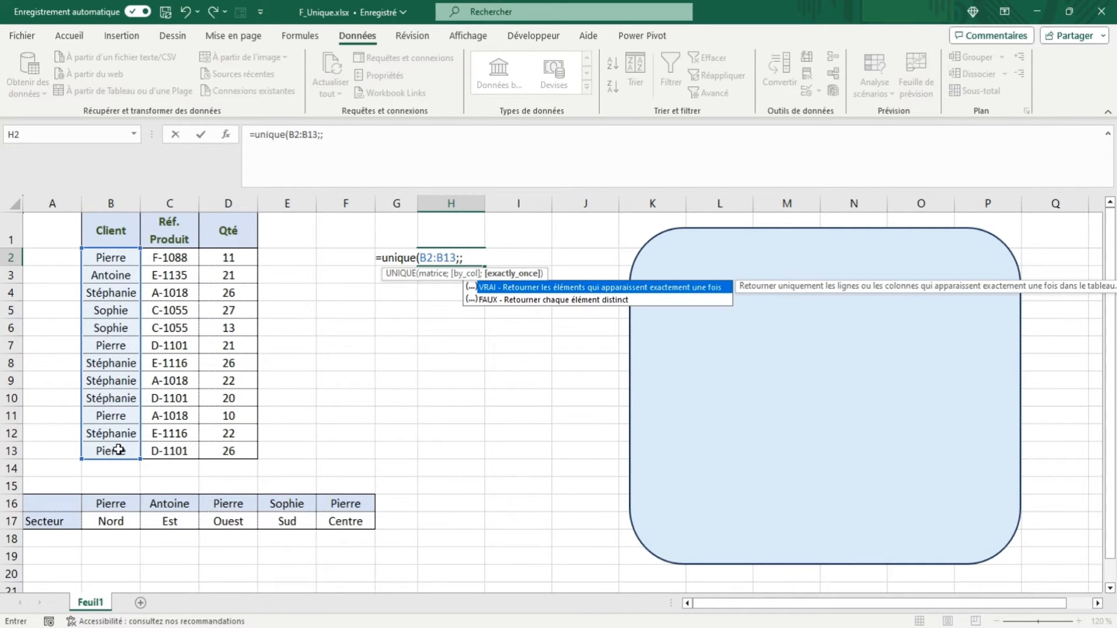
pyautogui.write('vrai)')
pyautogui.press('Tab')
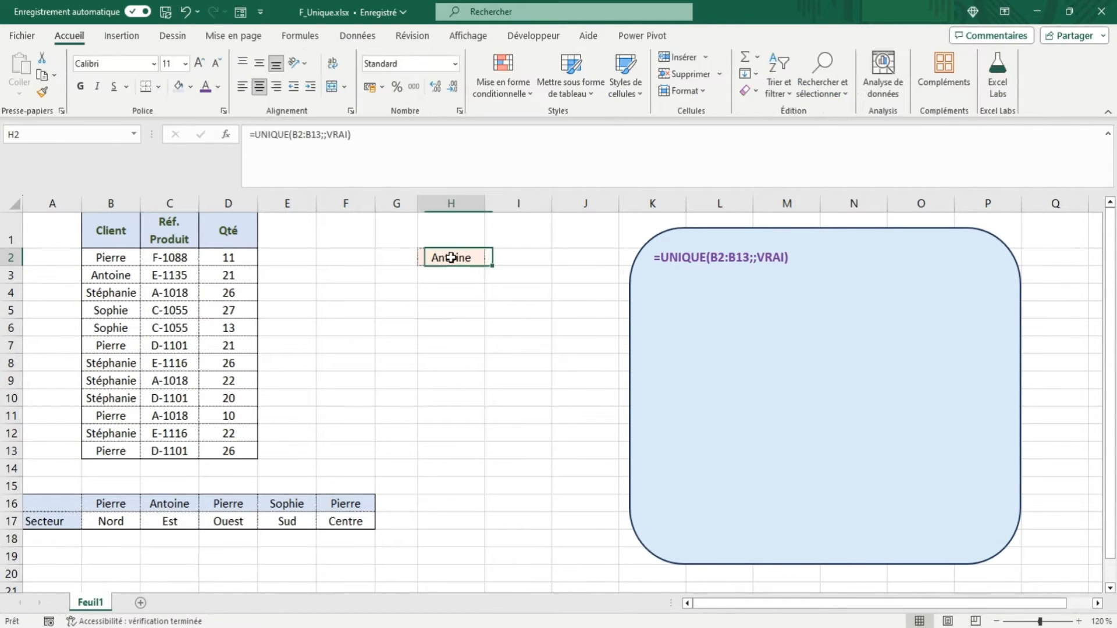
pyautogui.click(117, 274)
pyautogui.moveTo(114, 275); pyautogui.dragTo(114, 449)
pyautogui.click(115, 284)
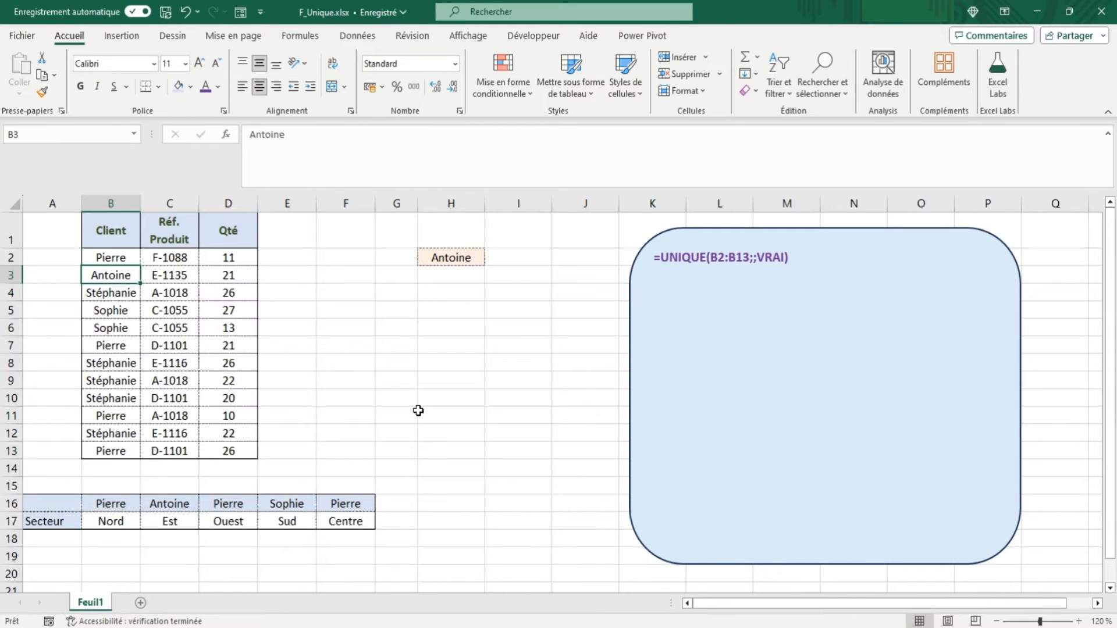
# Enter =UNIQUE(B2:B13;;FAUX) in cell H4 to list every distinct client.
pyautogui.click(453, 292)
pyautogui.write('=unique(')
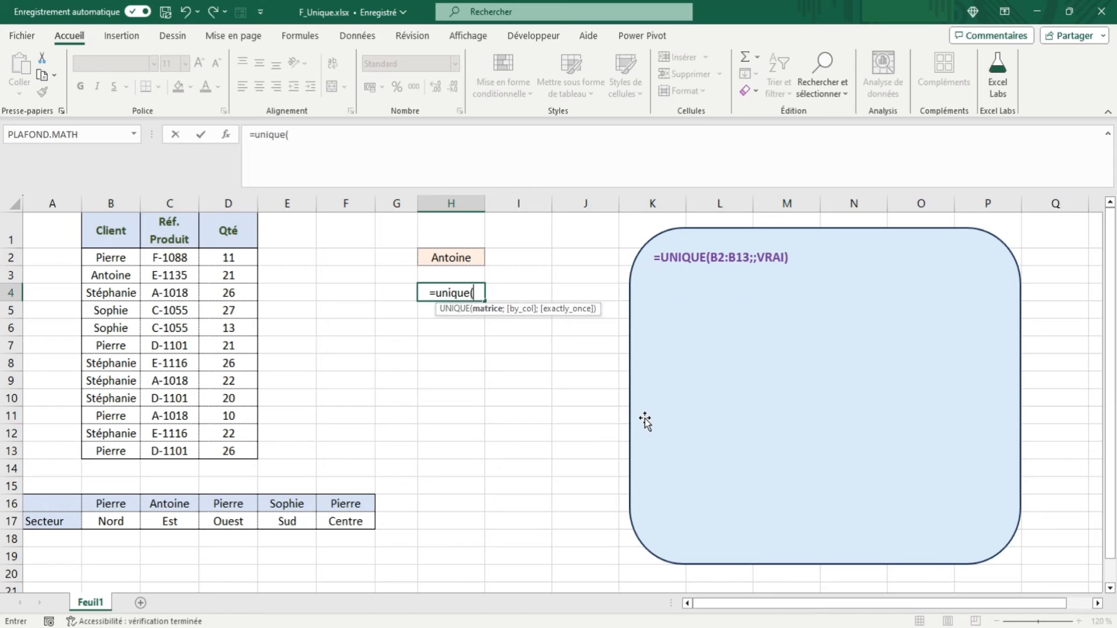
pyautogui.moveTo(101, 261); pyautogui.dragTo(119, 448)
pyautogui.write(';faux)')
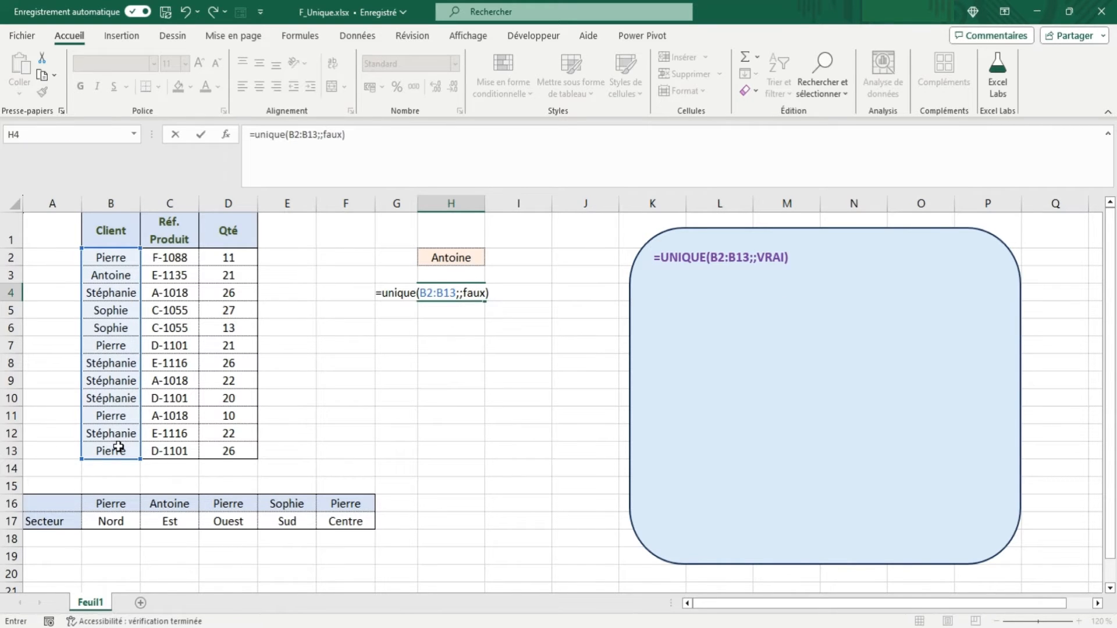
pyautogui.press('Tab')
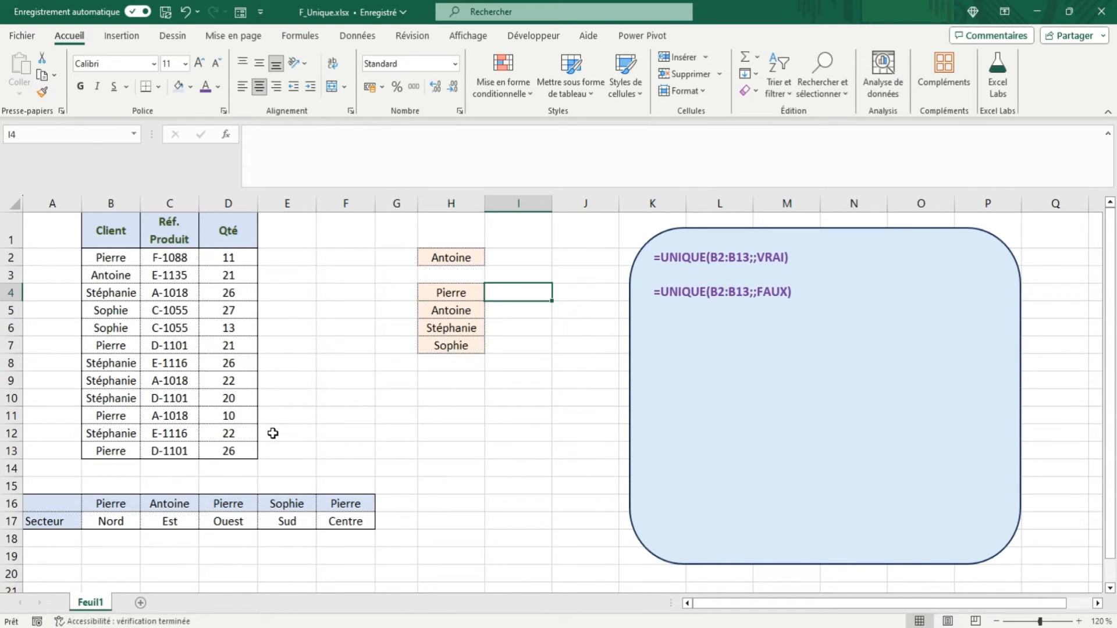
pyautogui.click(461, 293)
# Enter =UNIQUE(B2:C13) in cell H9 to return the distinct combinations of client and product reference.
pyautogui.click(459, 366)
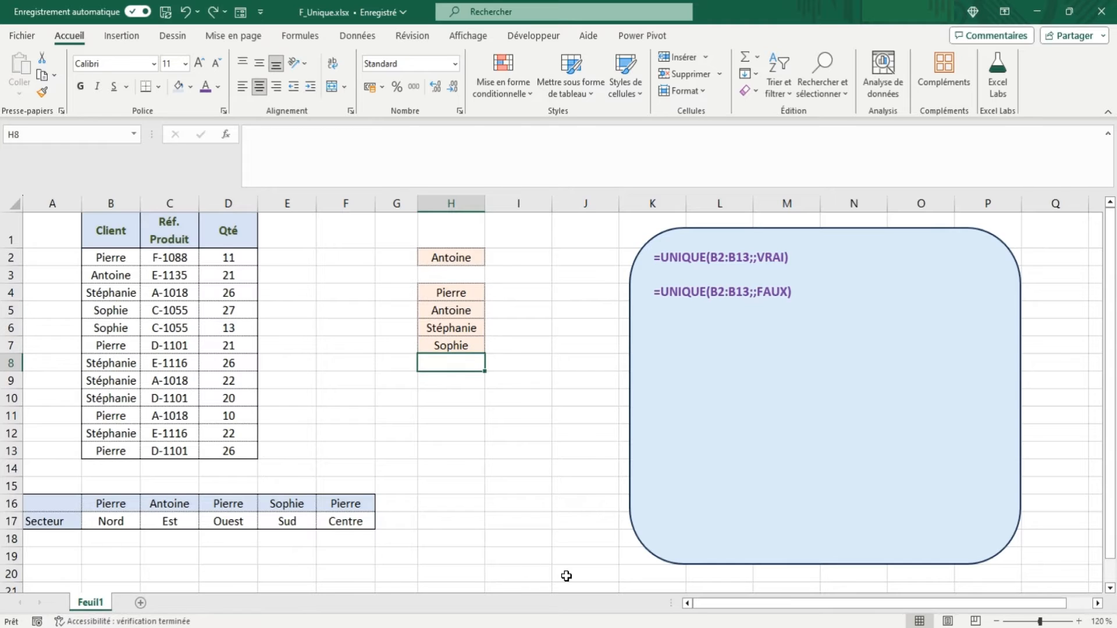
pyautogui.press('Down')
pyautogui.write('=unique(')
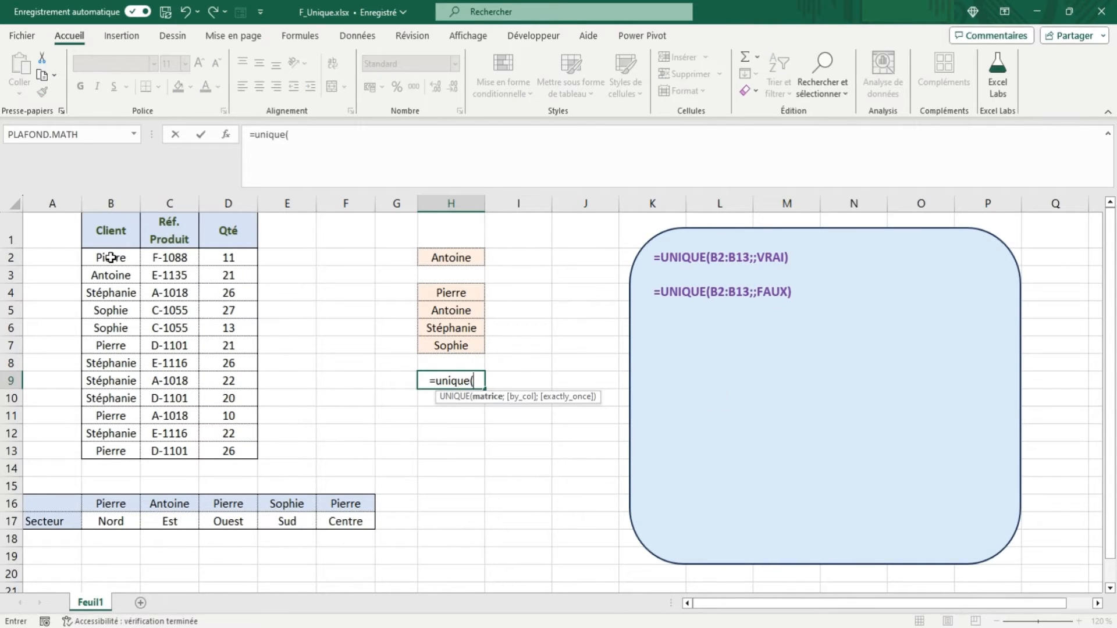
pyautogui.moveTo(111, 257); pyautogui.dragTo(173, 451)
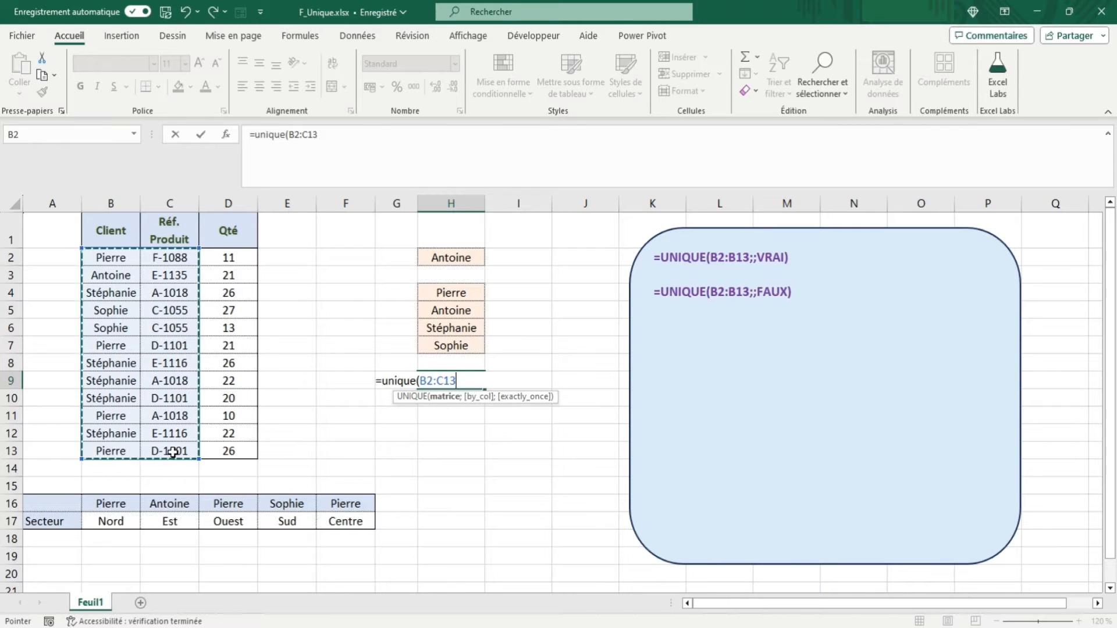
pyautogui.write(')')
pyautogui.press('Tab')
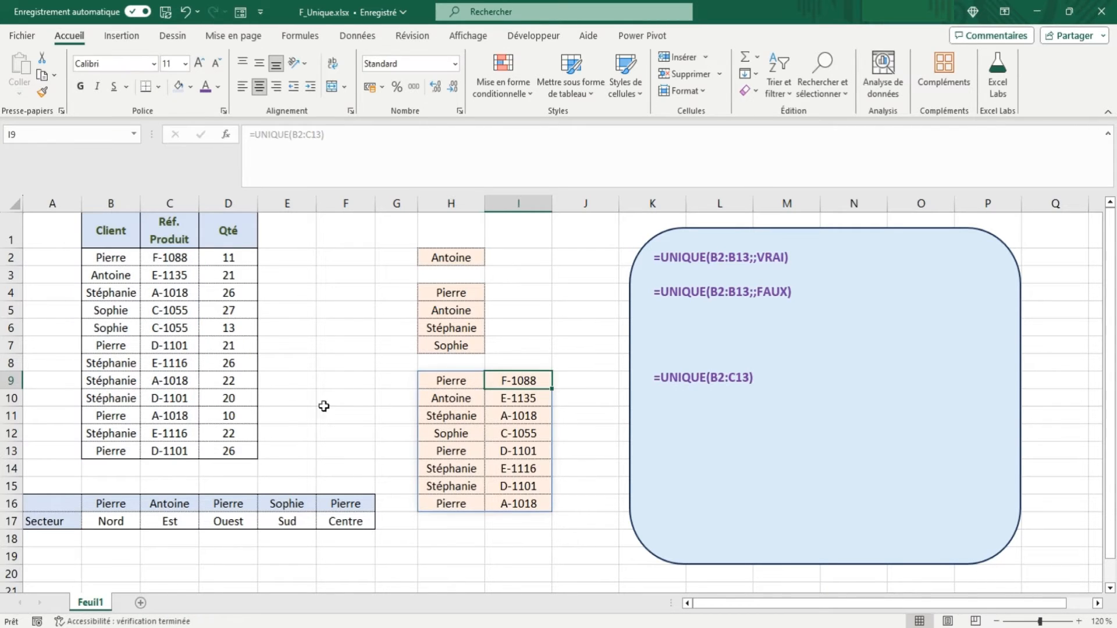
# Clear the client and product result from H9, and add the Secteur column with its E, O, S and N codes in E1:E13.
pyautogui.click(449, 383)
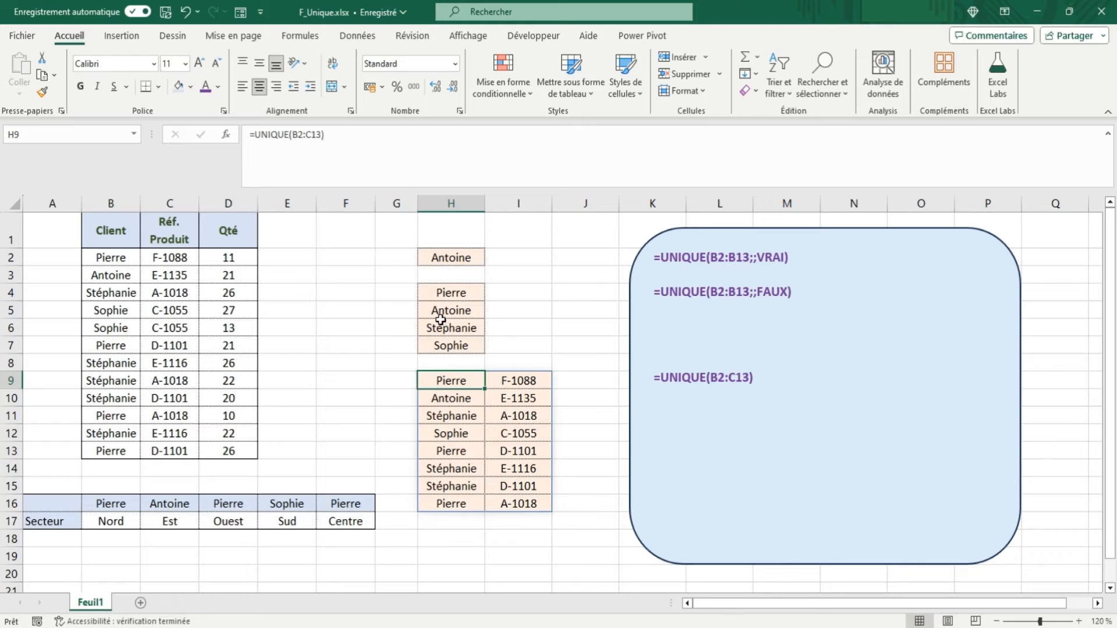
pyautogui.hotkey('ctrl', 'c')
pyautogui.hotkey('ctrl', 'z')
pyautogui.hotkey('ctrl', 'z')
pyautogui.hotkey('ctrl', 'y')
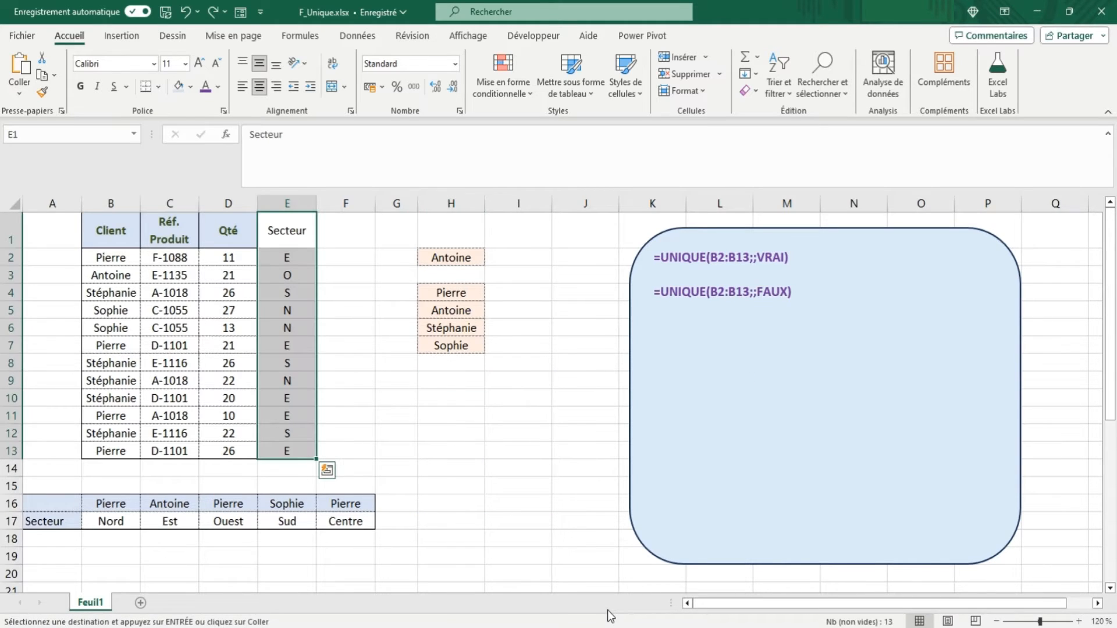
# Try to combine the client and sector columns by entering =UNIQUE(B2:B13;E2:E13) in cell H9.
pyautogui.click(443, 381)
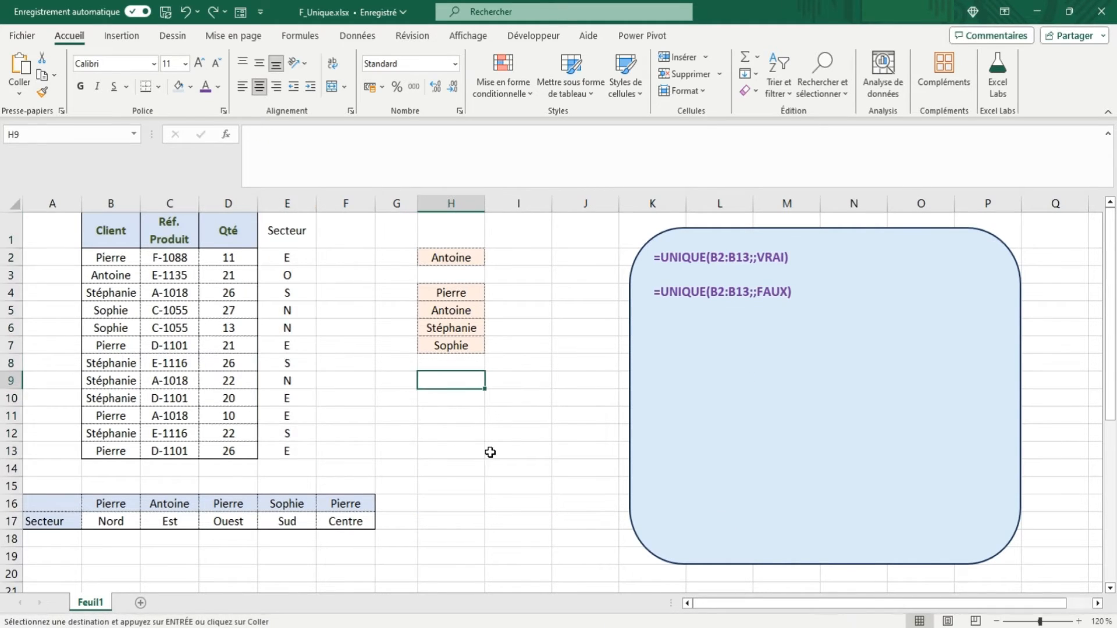
pyautogui.write('=unique(')
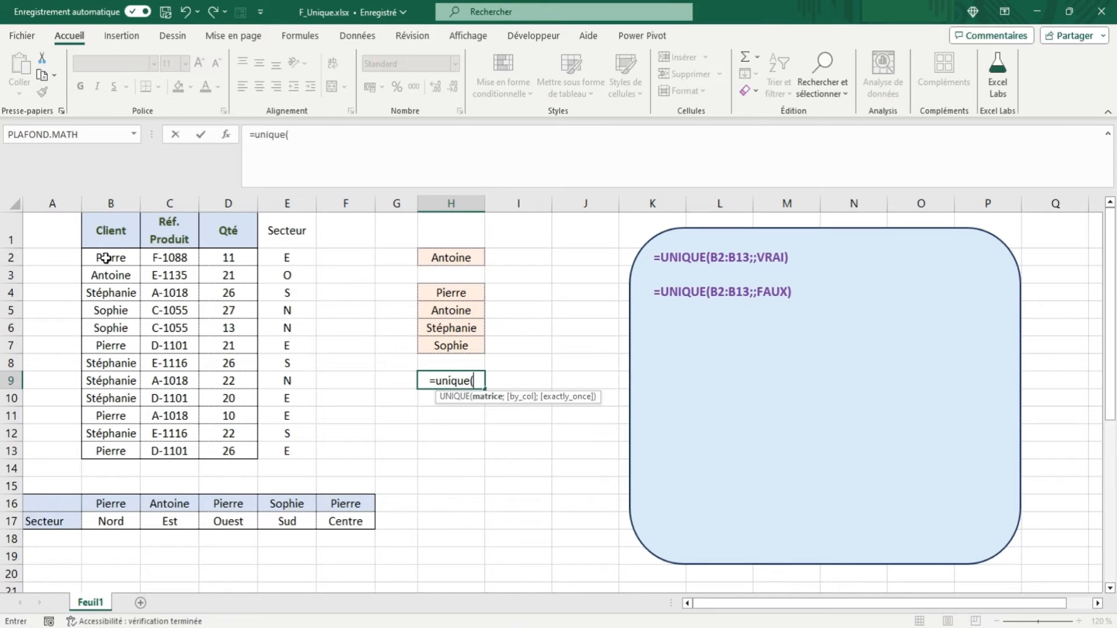
pyautogui.moveTo(105, 257); pyautogui.dragTo(114, 451)
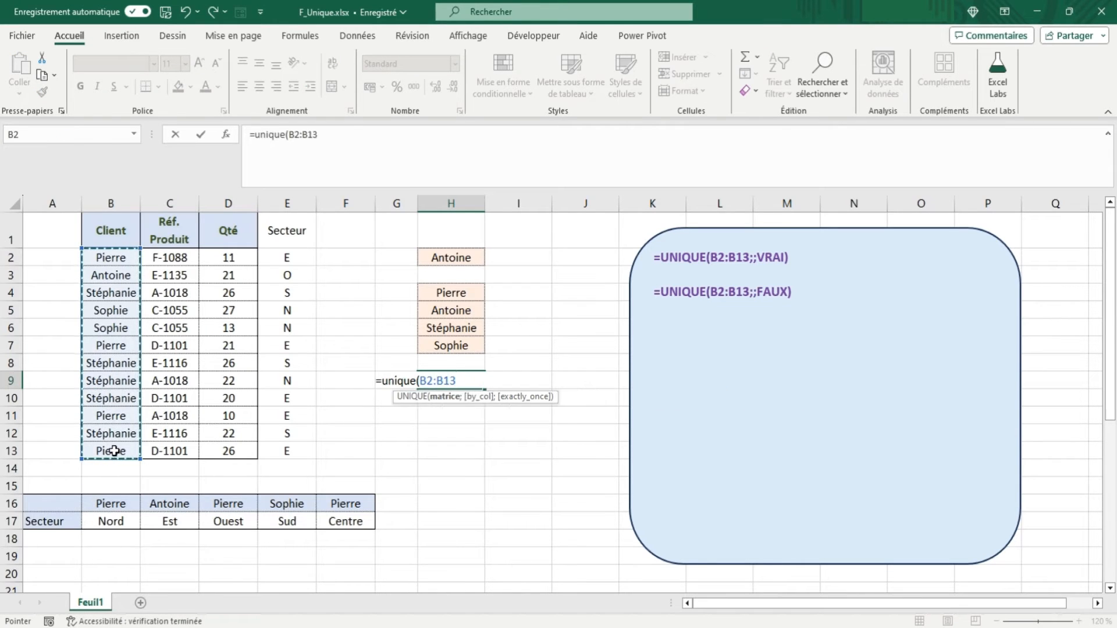
pyautogui.write(';')
pyautogui.moveTo(289, 257); pyautogui.dragTo(283, 452)
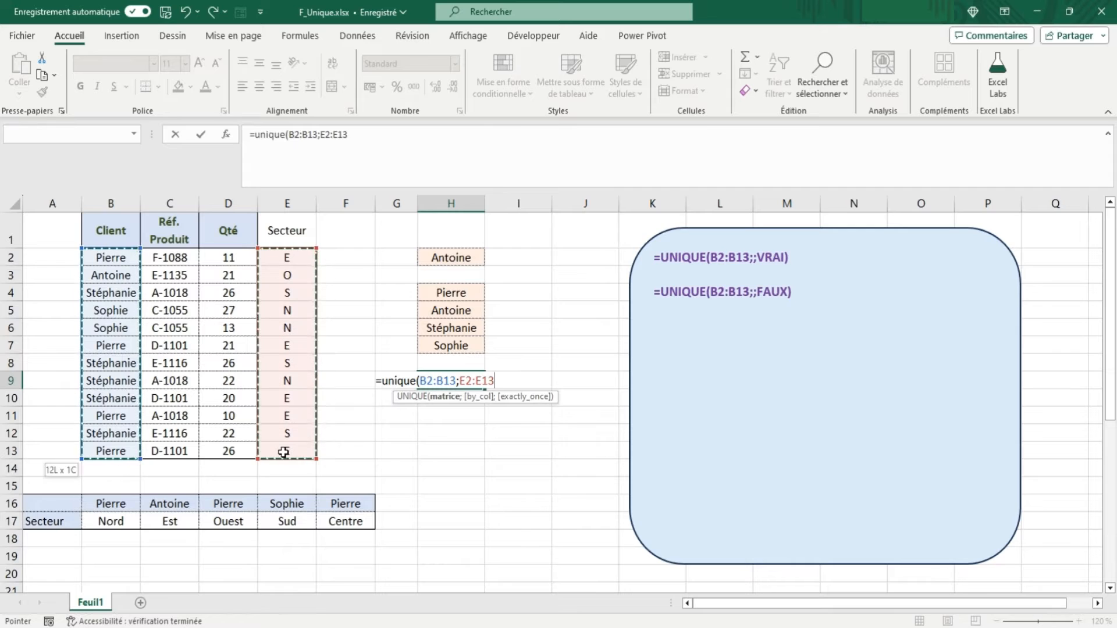
pyautogui.write(')')
pyautogui.press('Tab')
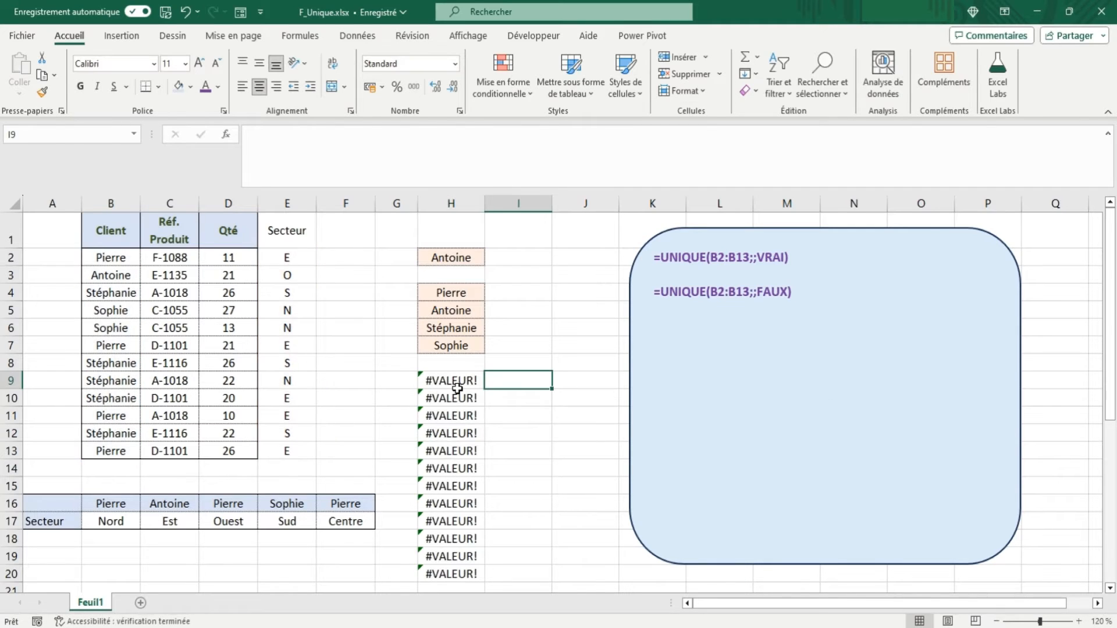
# Join the two ranges with an ampersand in H9 so the formula reads =UNIQUE(B2:B13&E2:E13).
pyautogui.click(457, 386)
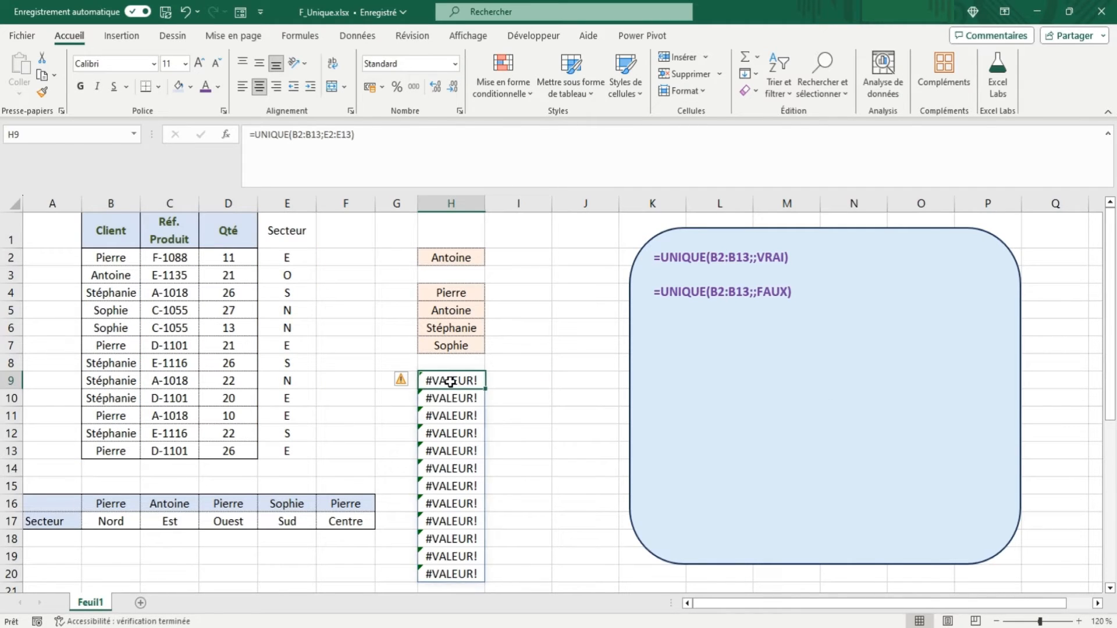
pyautogui.click(324, 134)
pyautogui.press('BackSpace')
pyautogui.write('&')
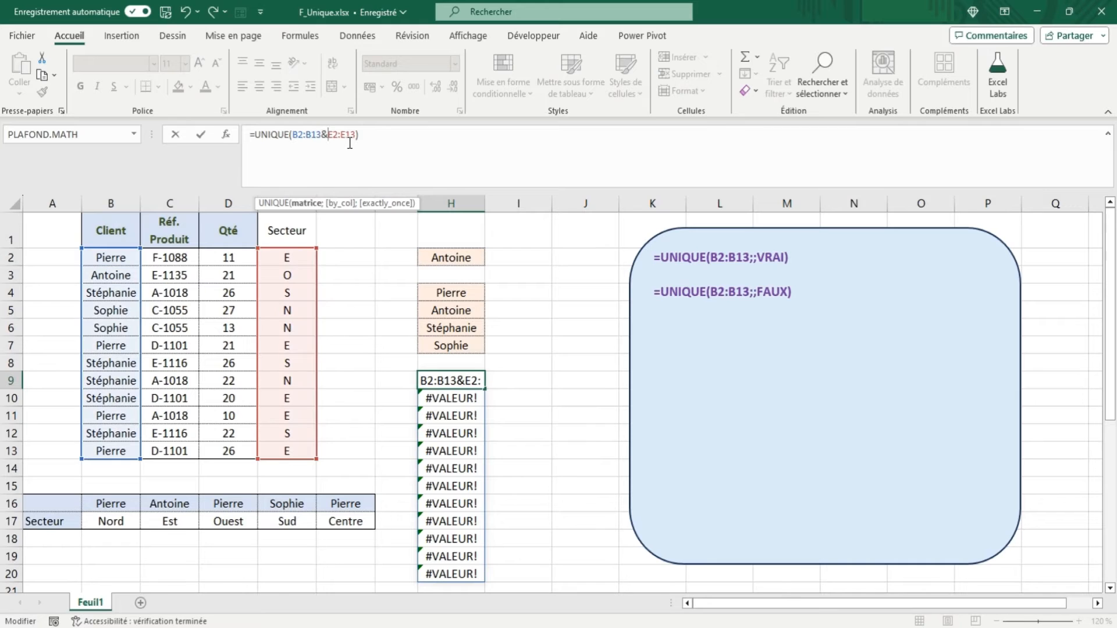
pyautogui.press('Tab')
# Insert a space separator, &" "&, between the client and sector ranges in the H9 formula.
pyautogui.click(460, 382)
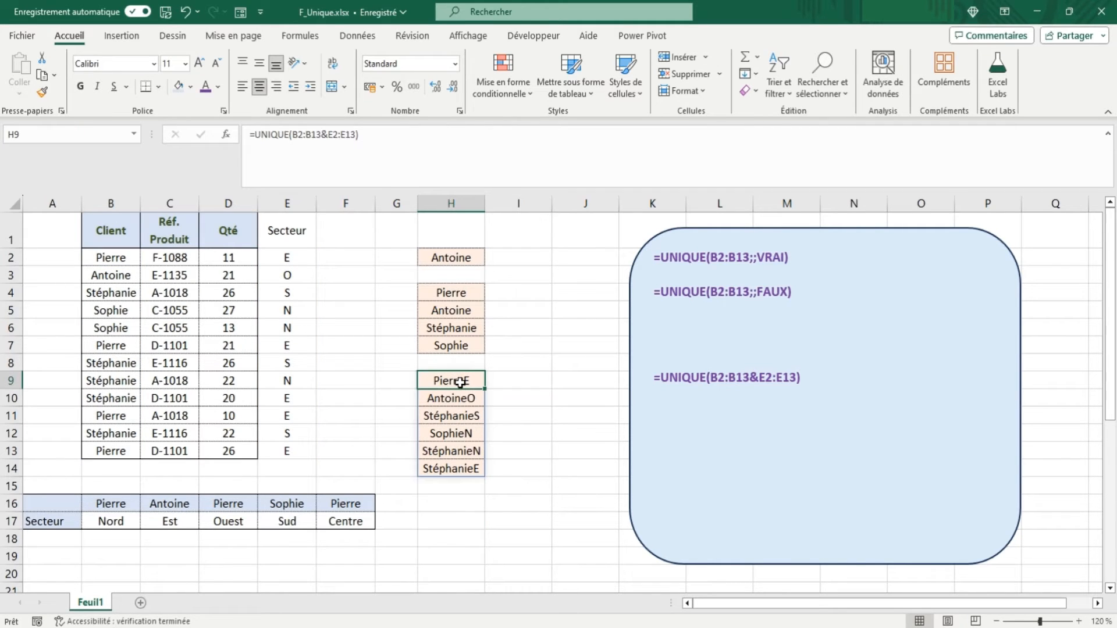
pyautogui.click(328, 135)
pyautogui.write('" " ')
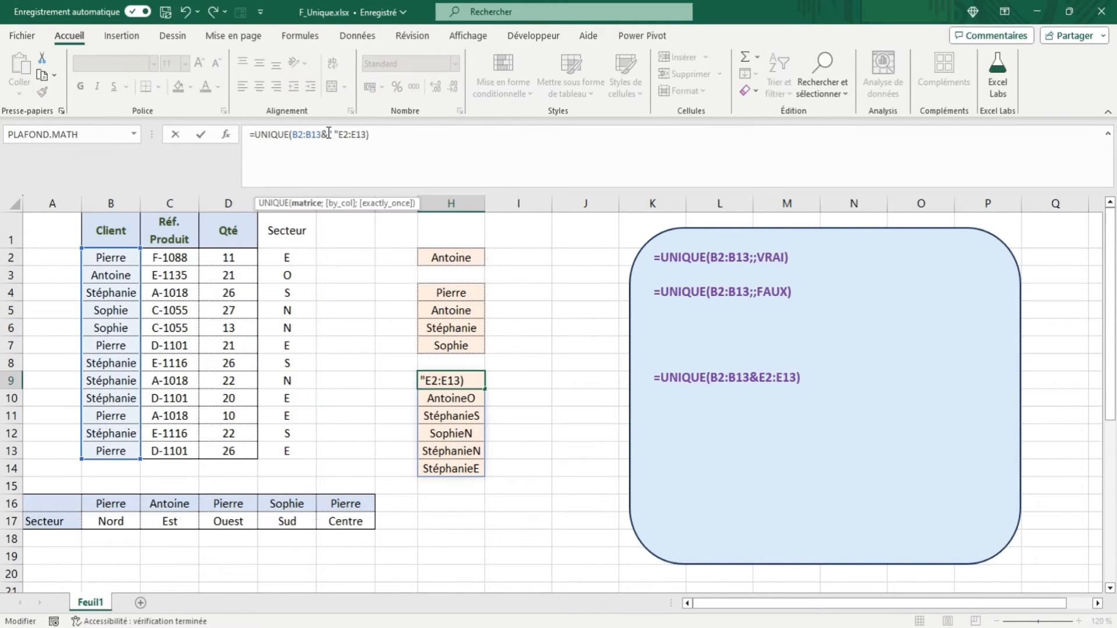
pyautogui.write('&')
pyautogui.press('Tab')
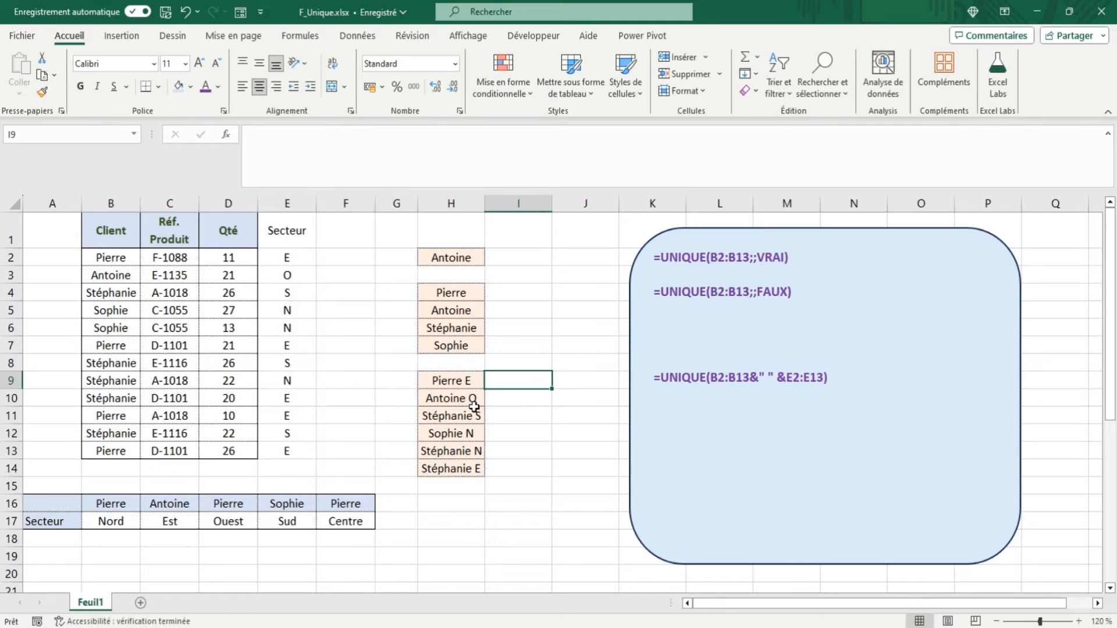
# Inspect the concatenated client and sector formula in cell H9, and clear it.
pyautogui.click(442, 380)
pyautogui.press('F2')
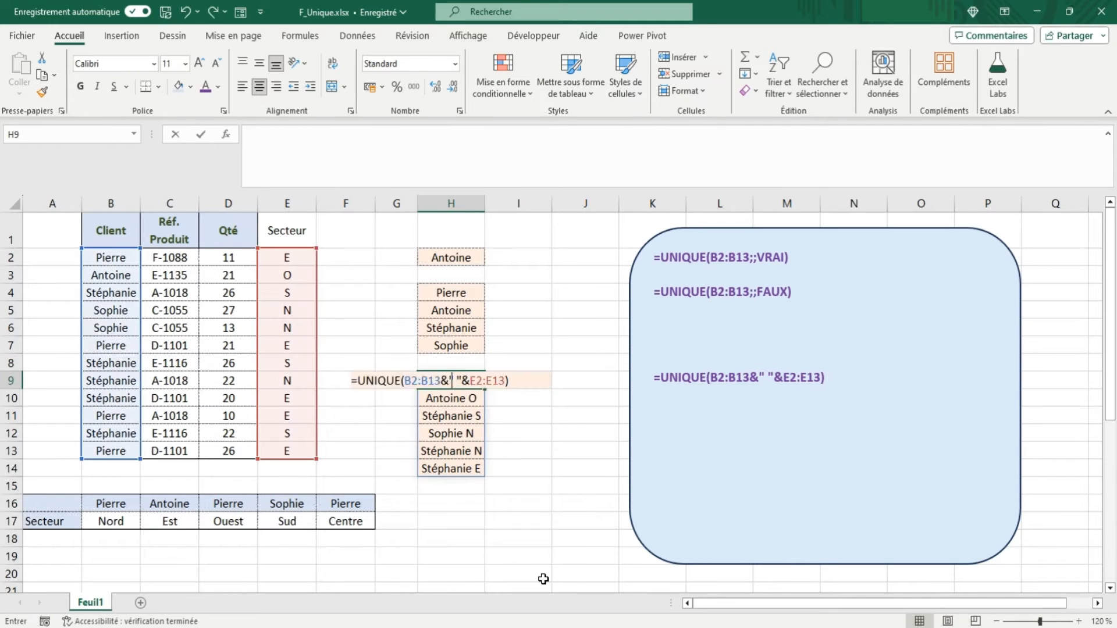
pyautogui.press('Escape')
pyautogui.press('Delete')
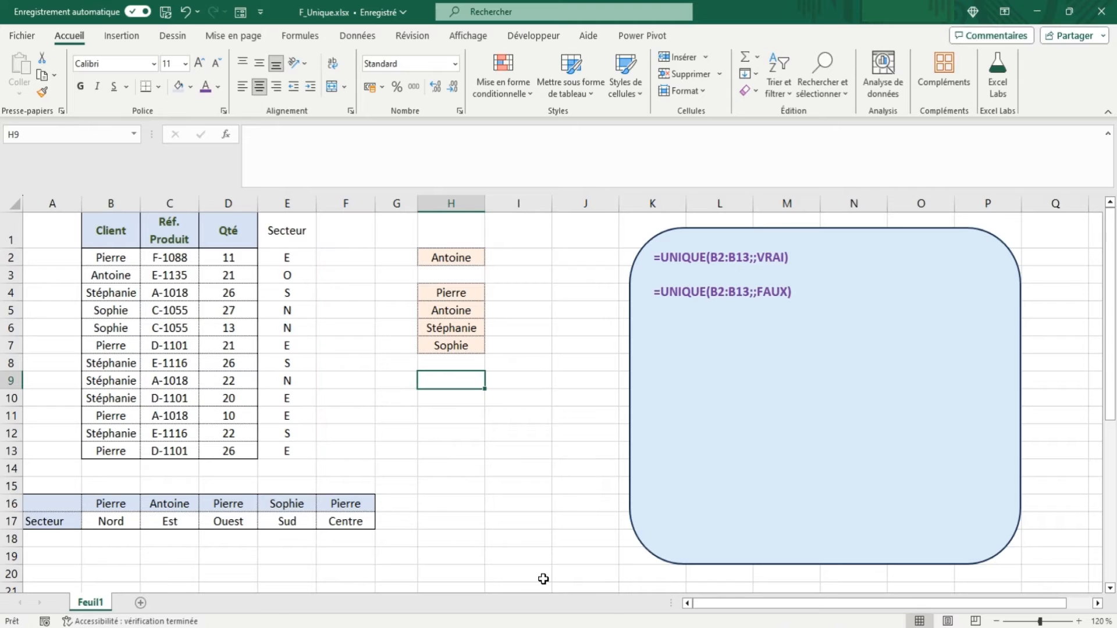
# Enter =CHOISIR({1.2};B2:B13;E2:E13) in cell H9 to place the client and sector columns side by side.
pyautogui.write('=')
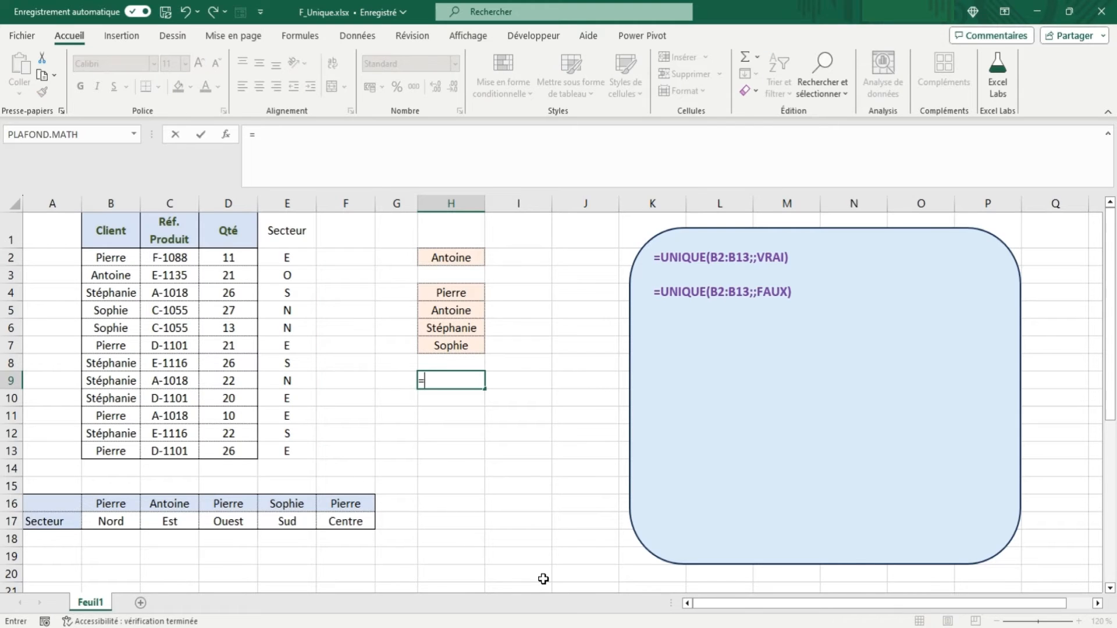
pyautogui.write('choisir')
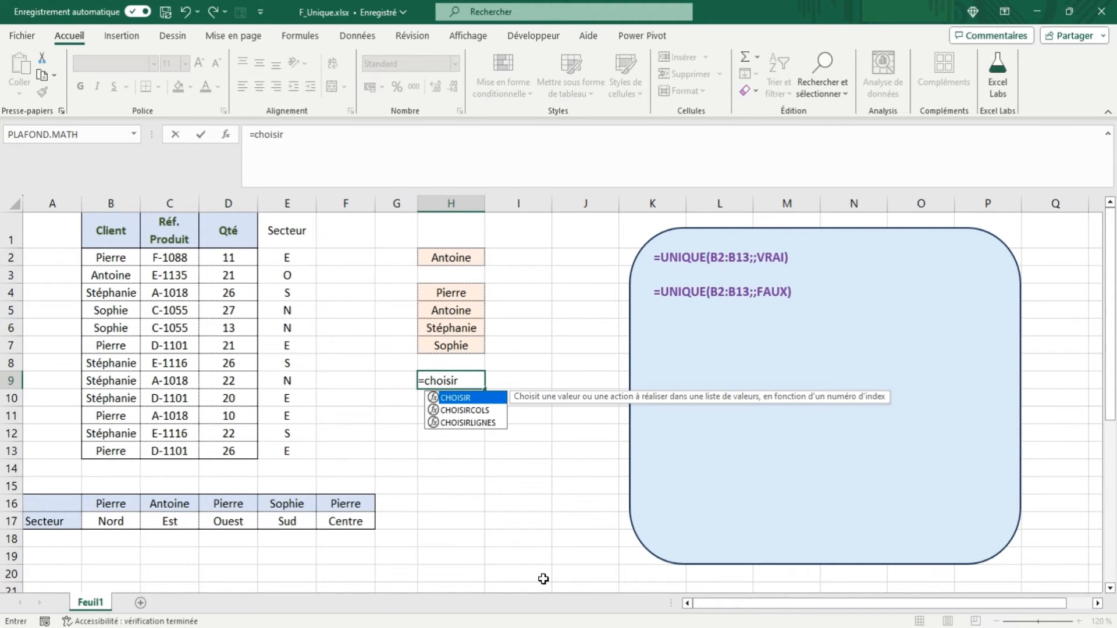
pyautogui.write('(')
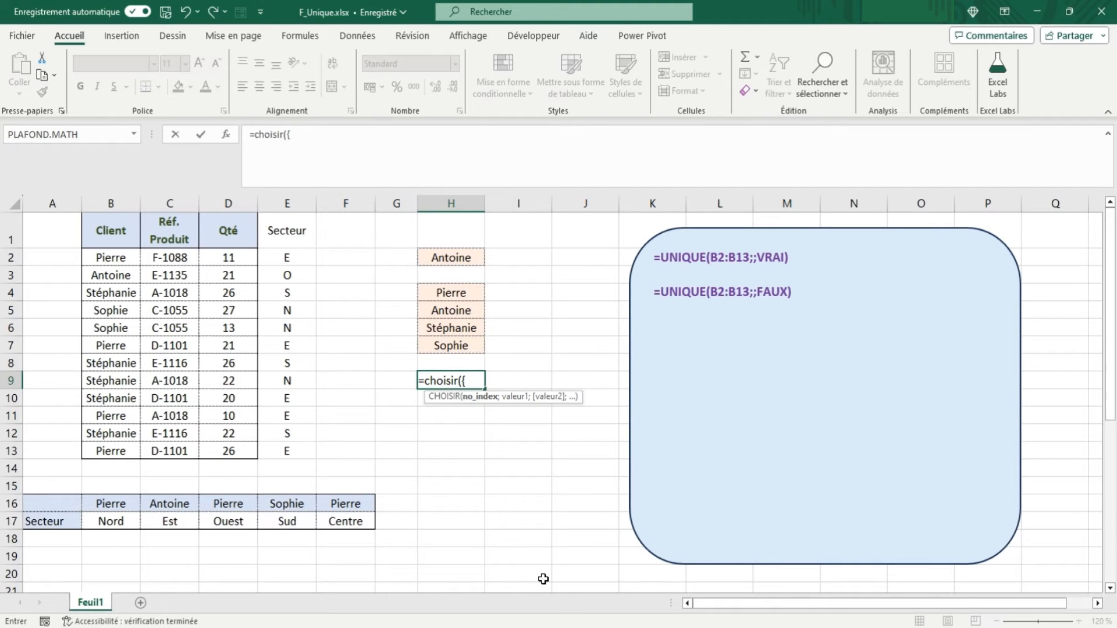
pyautogui.write('{1.2')
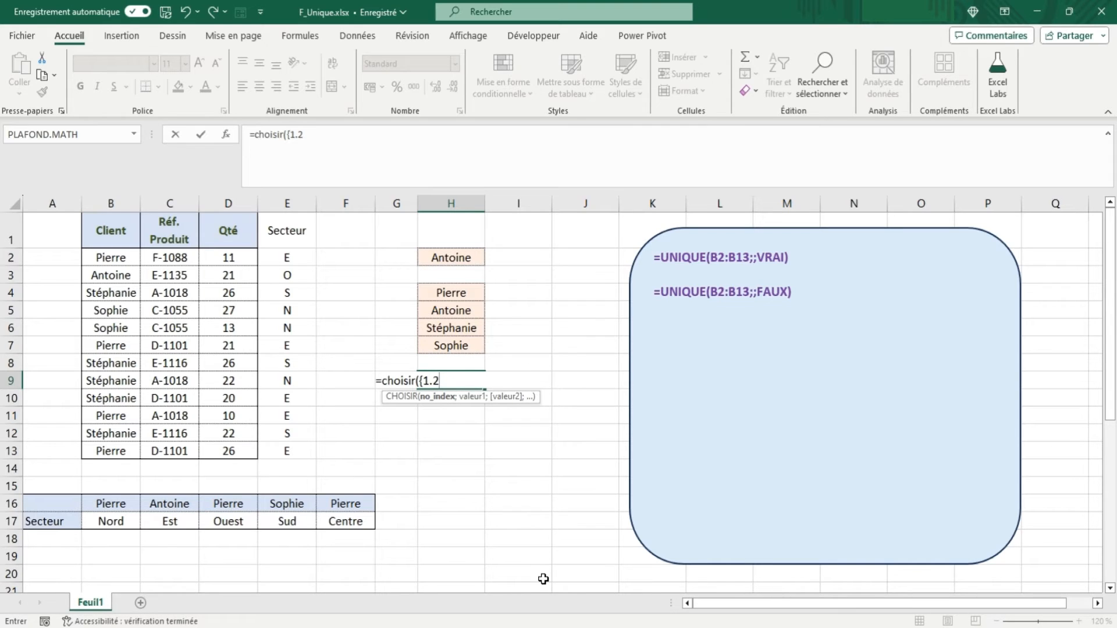
pyautogui.write('};')
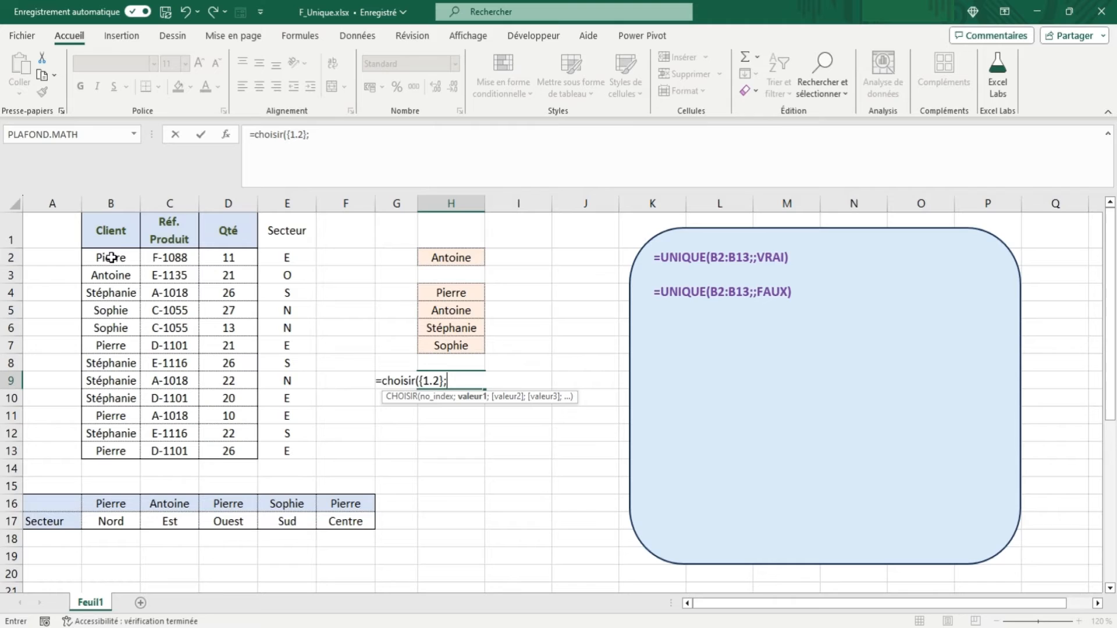
pyautogui.moveTo(114, 260); pyautogui.dragTo(126, 448)
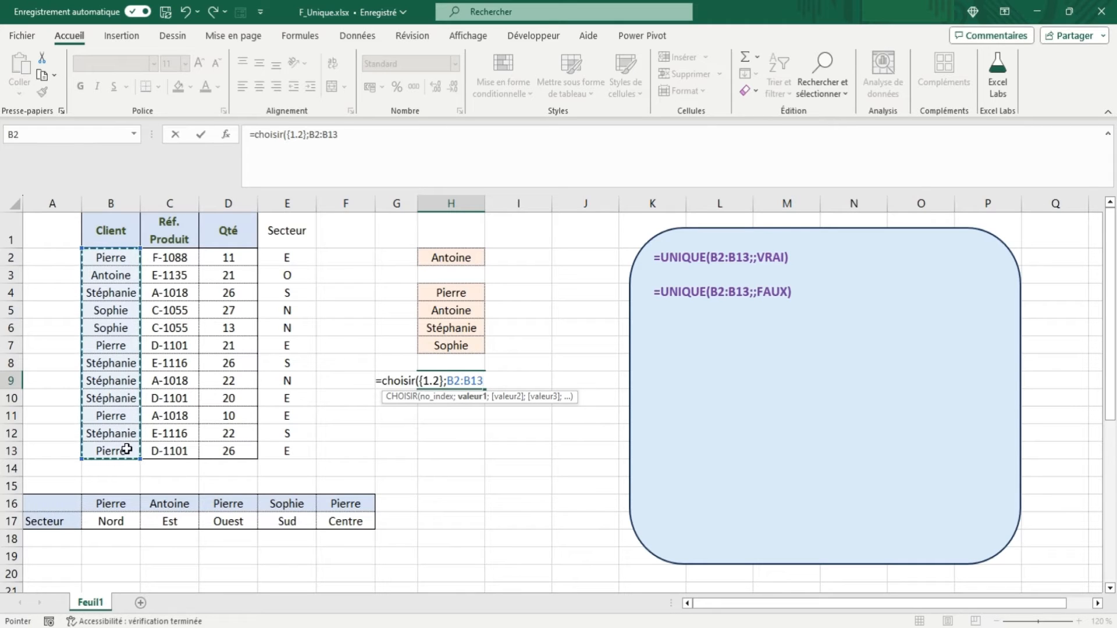
pyautogui.write(';')
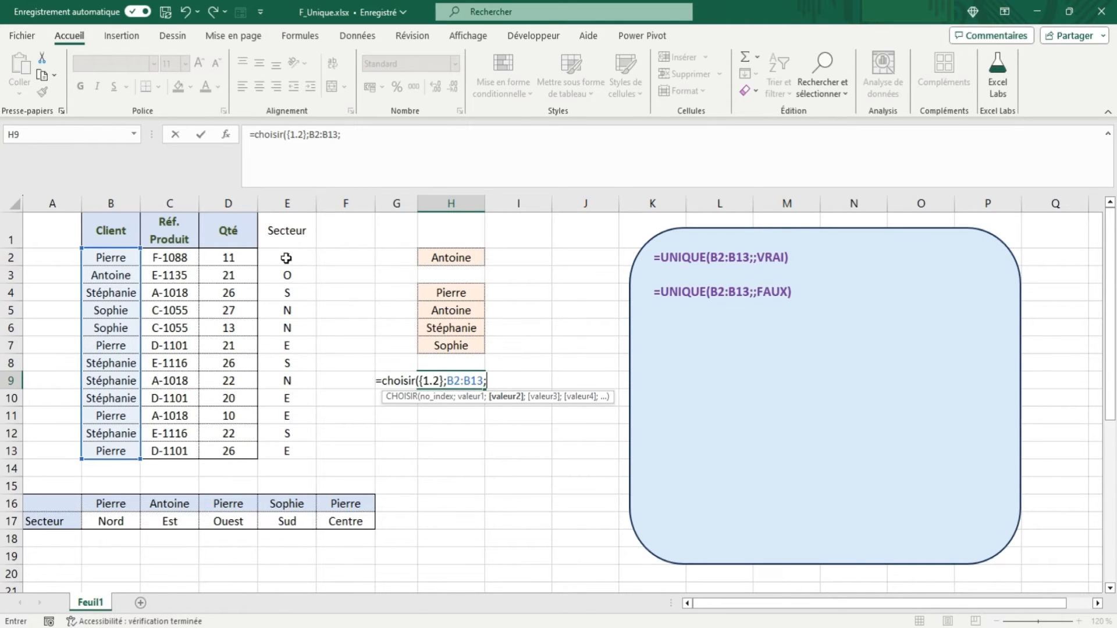
pyautogui.moveTo(287, 259); pyautogui.dragTo(298, 447)
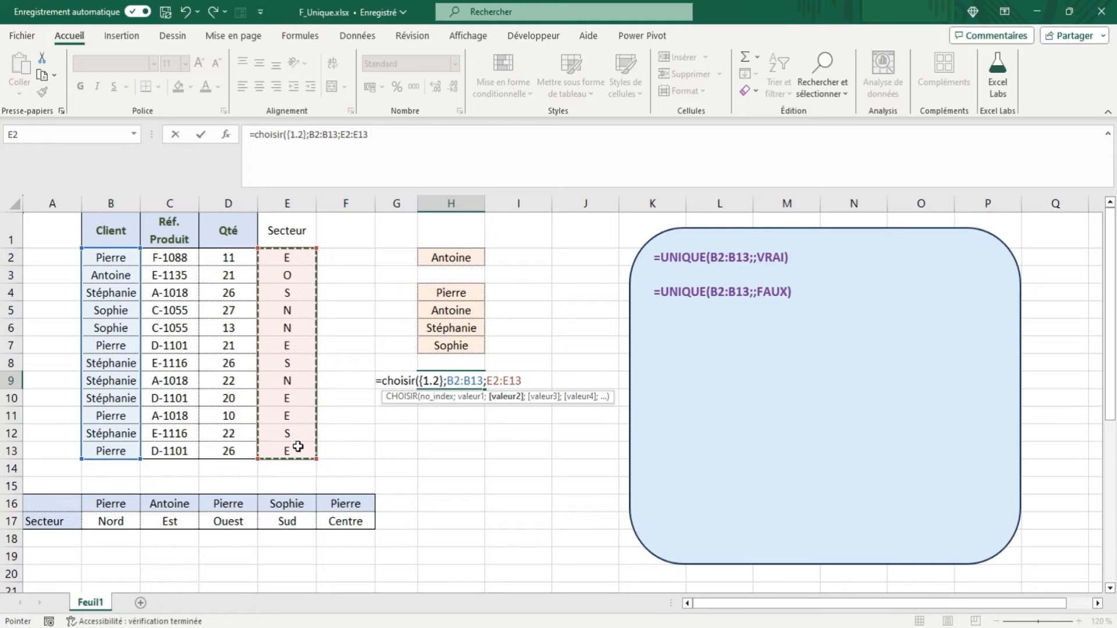
pyautogui.press('Tab')
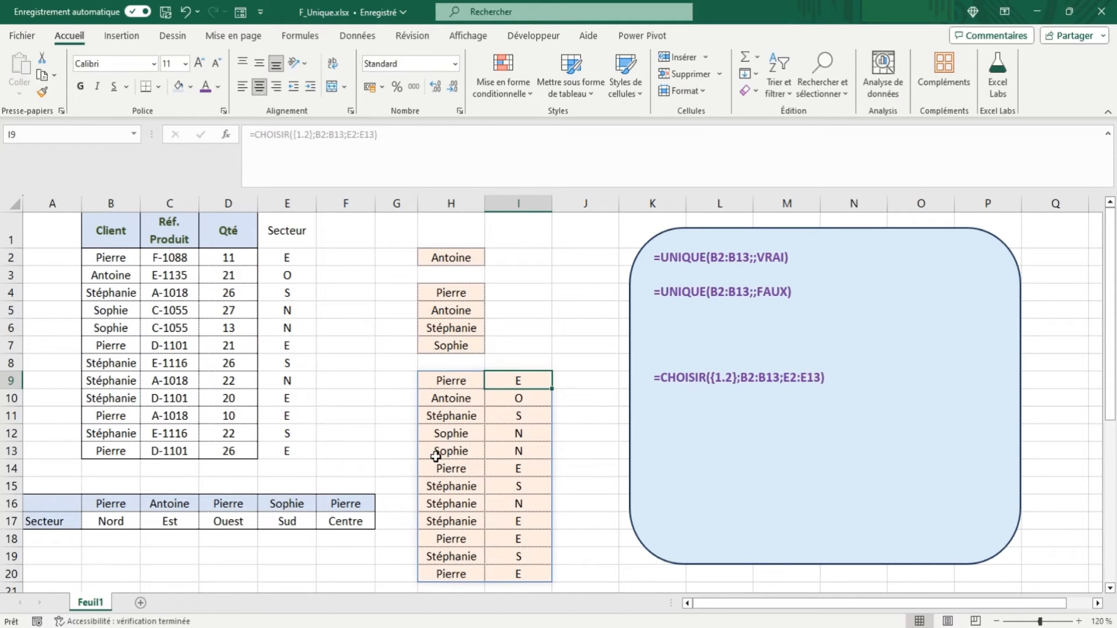
# Wrap the H9 formula in UNIQUE so it reads =UNIQUE(CHOISIR({1.2};B2:B13;E2:E13)).
pyautogui.click(456, 382)
pyautogui.click(255, 135)
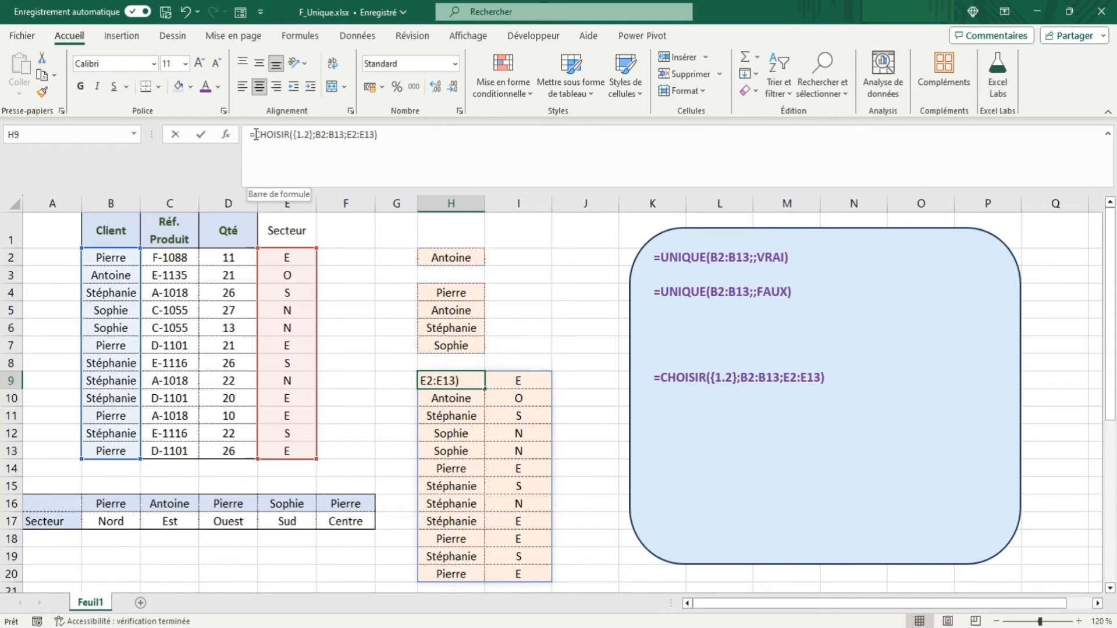
pyautogui.write('unique(')
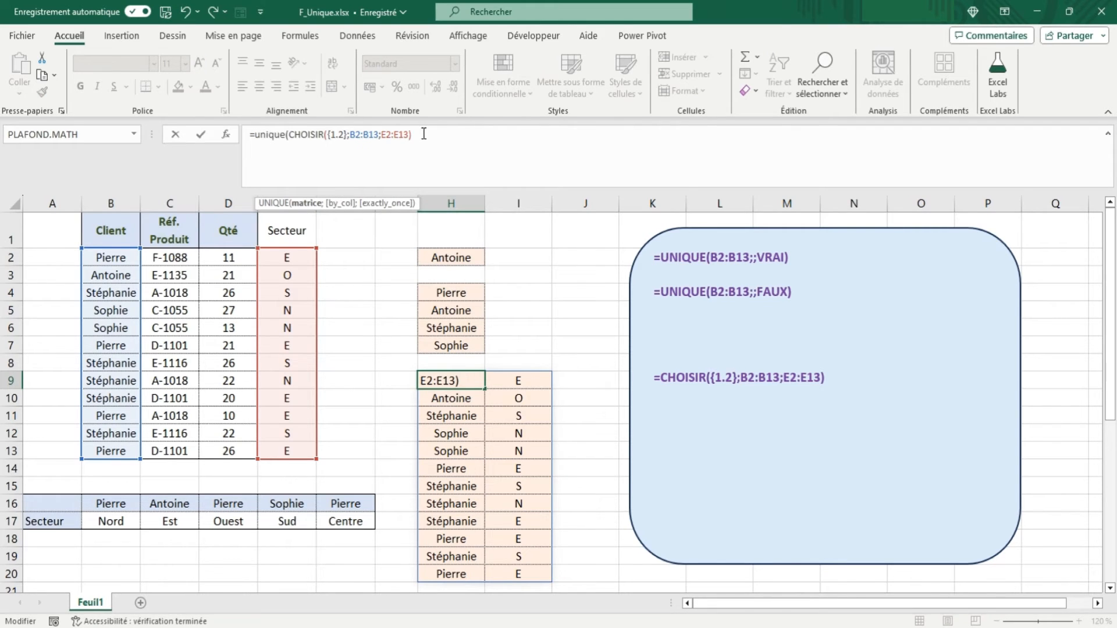
pyautogui.press('Tab')
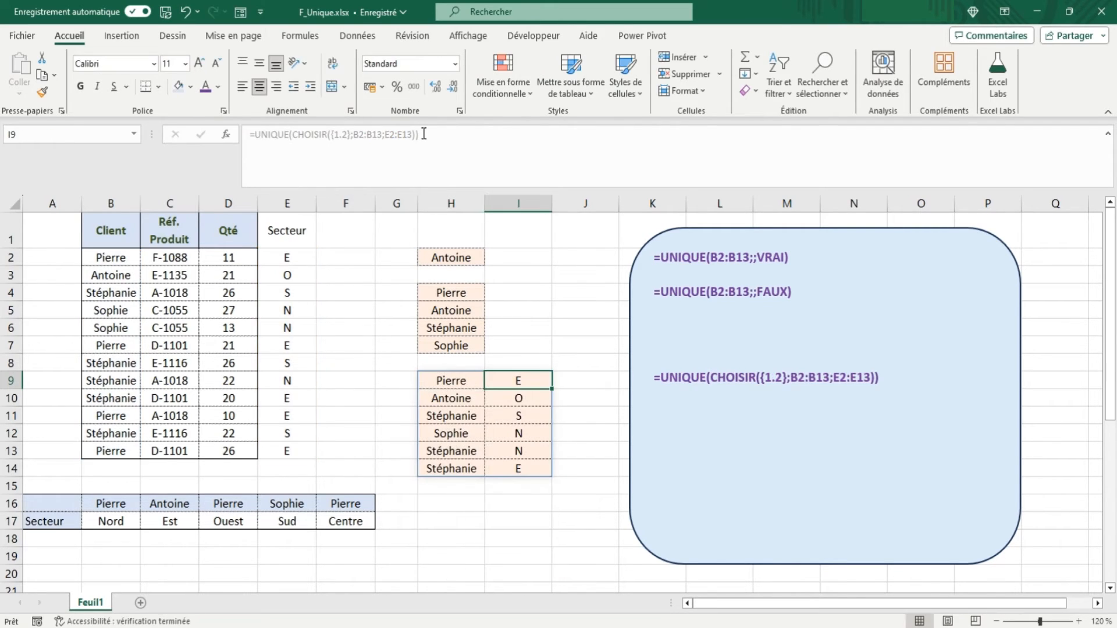
# Swap the column order in the H9 formula so it reads =UNIQUE(CHOISIR({2.1};B2:B13;E2:E13)).
pyautogui.click(437, 381)
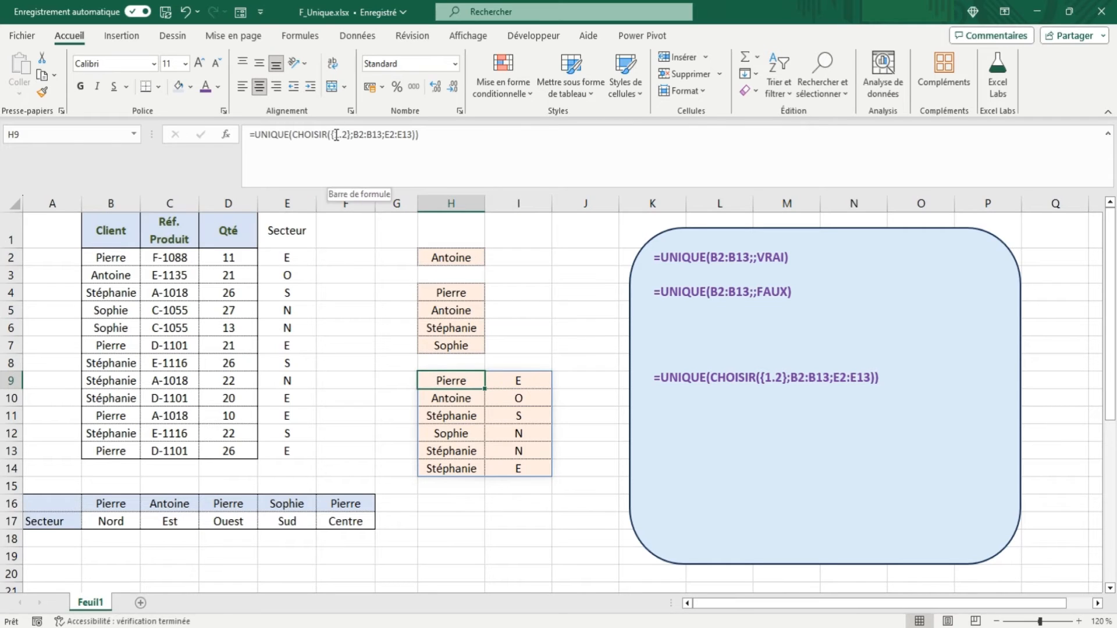
pyautogui.moveTo(333, 136); pyautogui.dragTo(340, 136)
pyautogui.write('2')
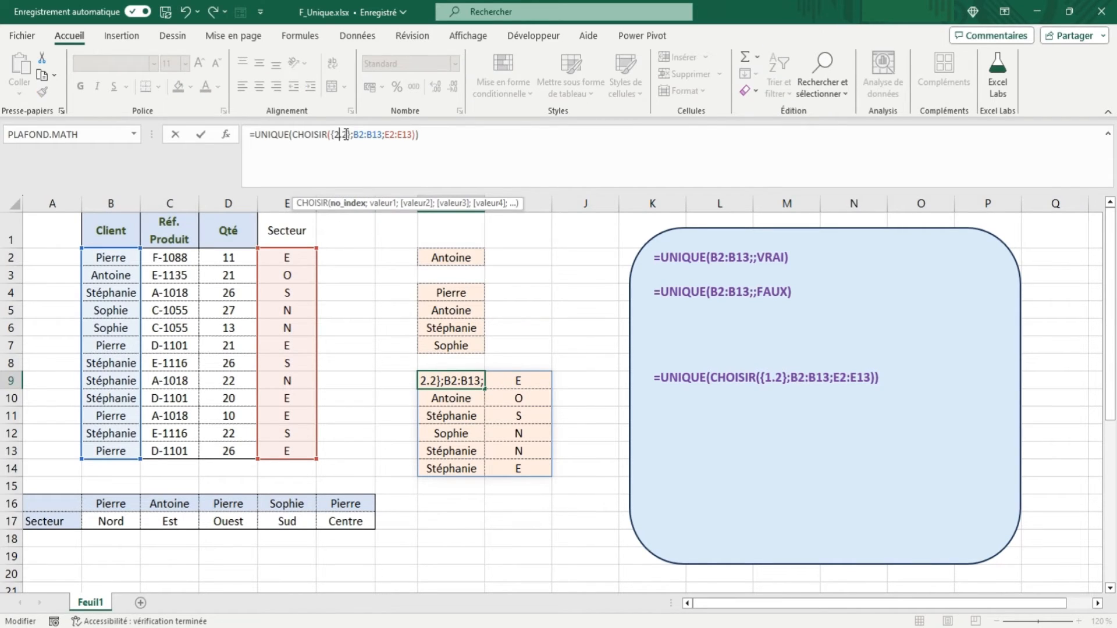
pyautogui.press('BackSpace')
pyautogui.write('1')
pyautogui.press('Tab')
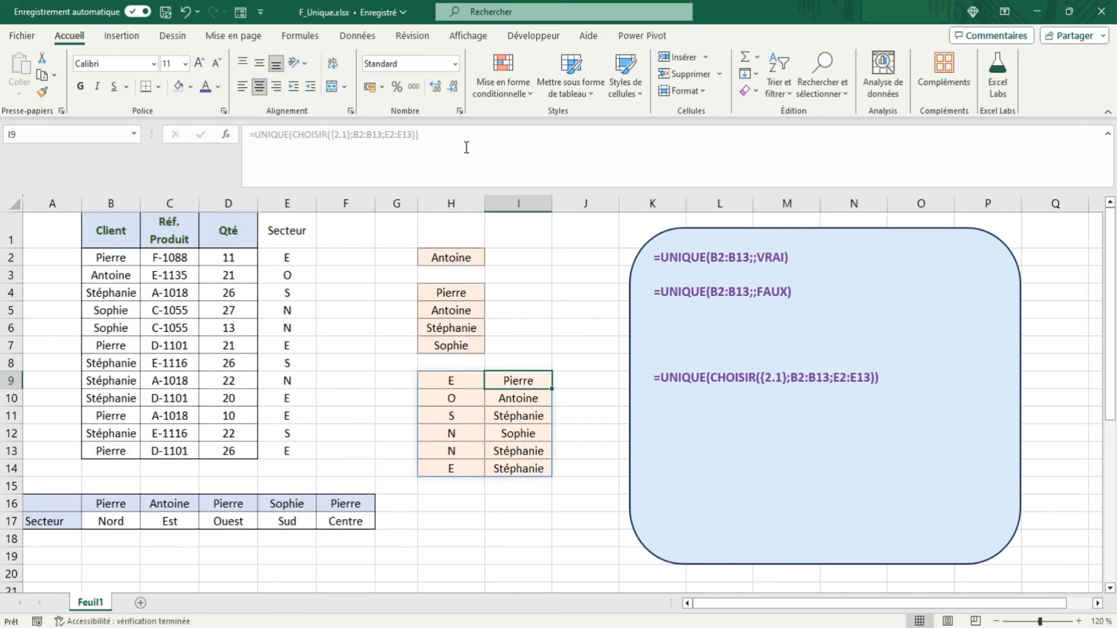
pyautogui.click(442, 380)
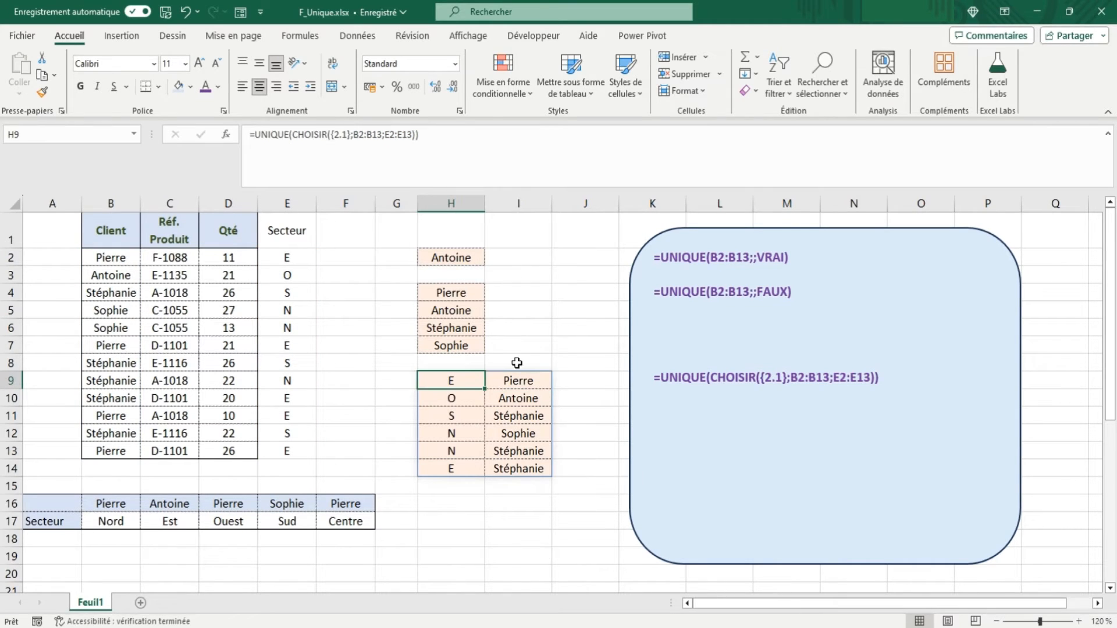
# Clear the existing formulas from cells H2:H9.
pyautogui.moveTo(454, 256); pyautogui.dragTo(460, 385)
pyautogui.press('Delete')
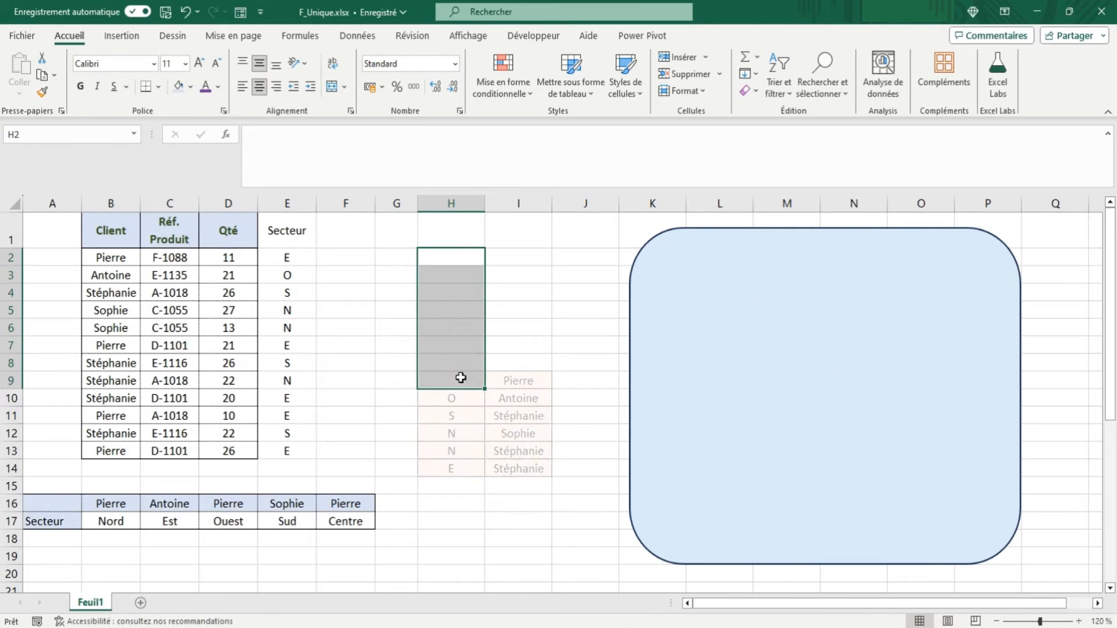
pyautogui.click(448, 255)
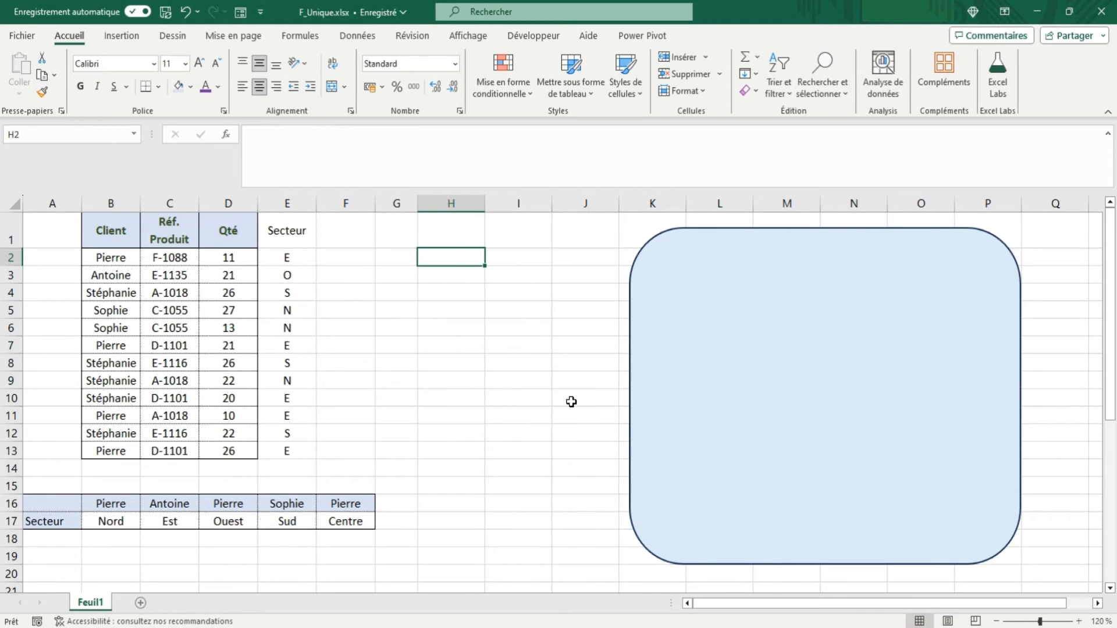
# Enter =NB.SI(B2:B13;B2:B13) in cell H2 to count each client's occurrences, and check it against the rows of the client in B2.
pyautogui.write('=nb')
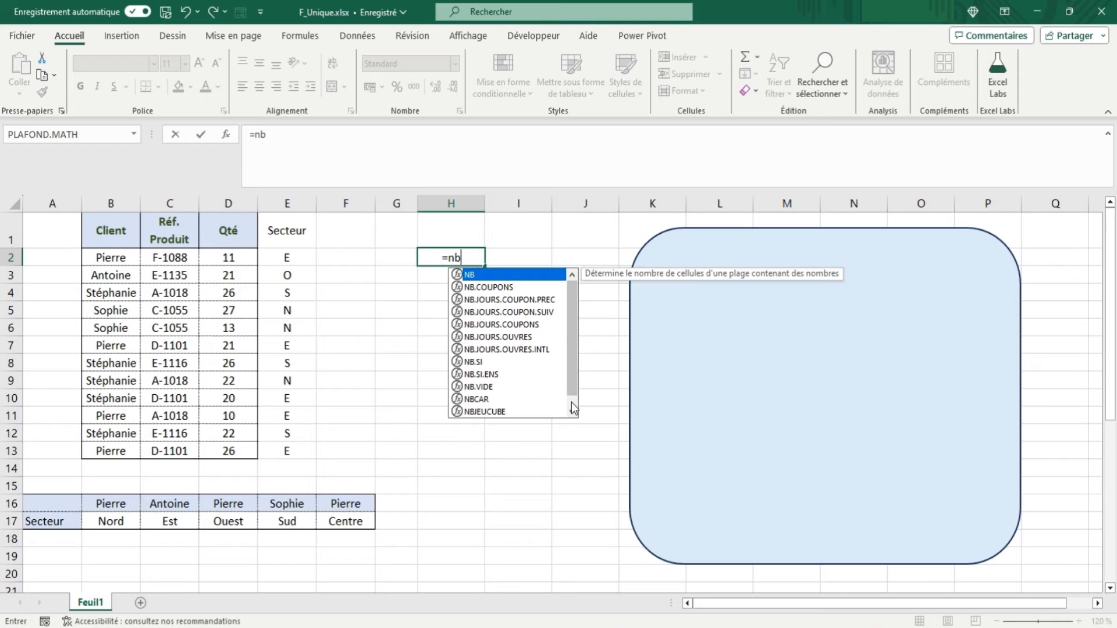
pyautogui.write('.si(')
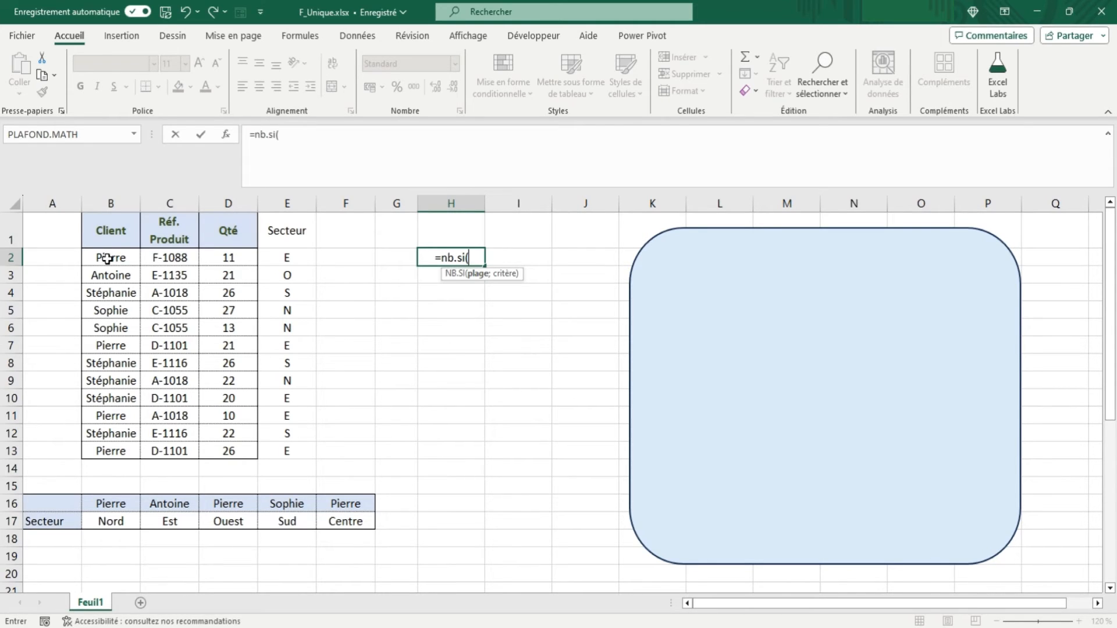
pyautogui.moveTo(107, 259); pyautogui.dragTo(123, 453)
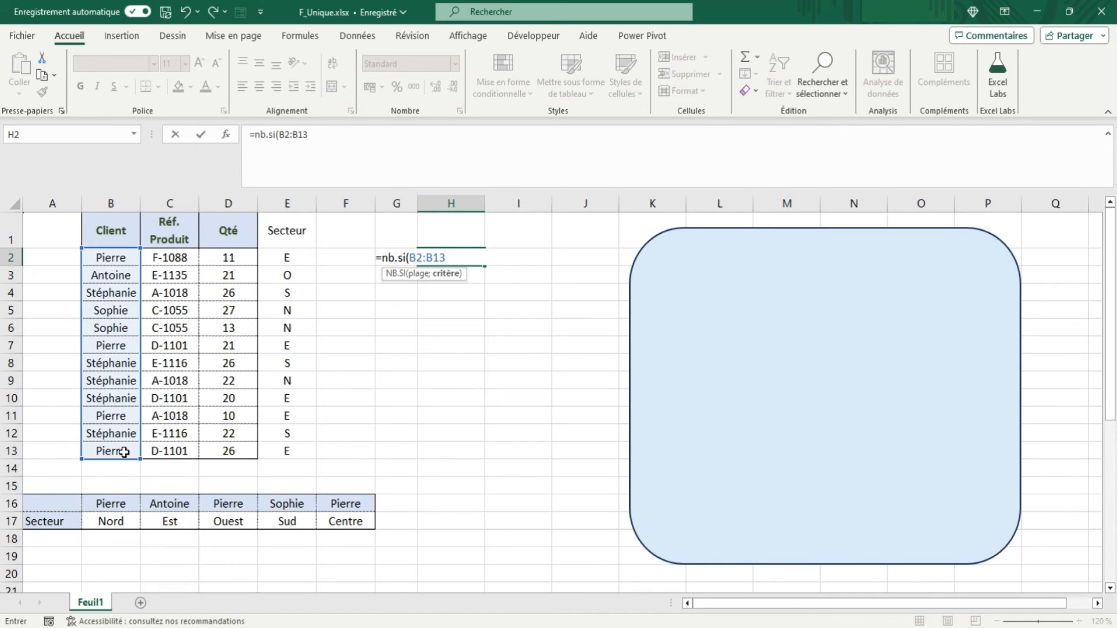
pyautogui.click(108, 260)
pyautogui.moveTo(109, 260); pyautogui.dragTo(125, 450)
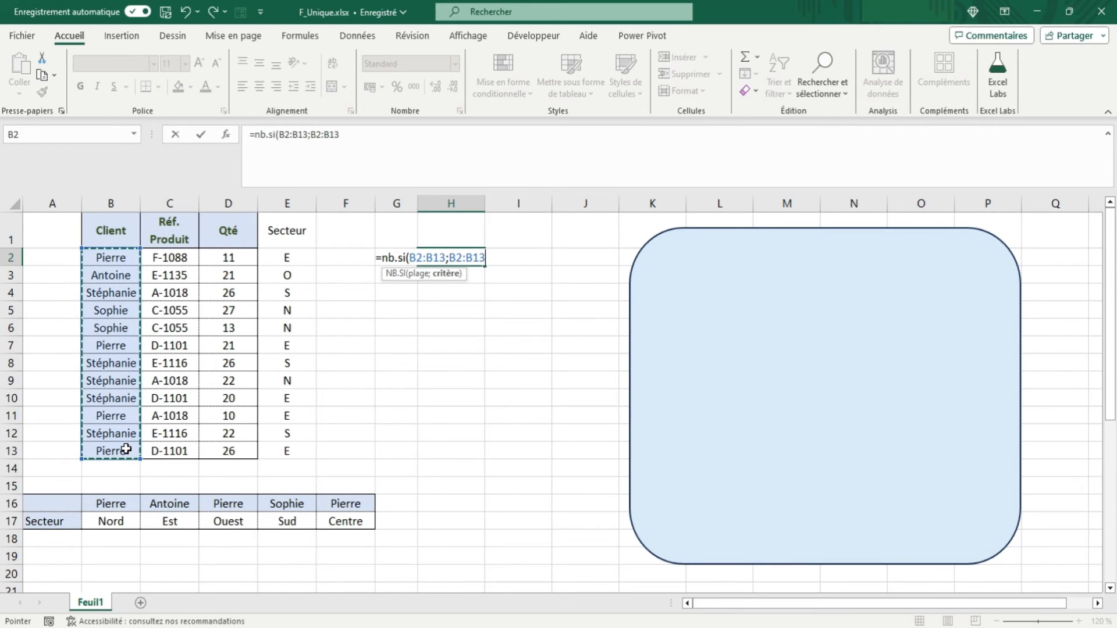
pyautogui.write(')')
pyautogui.press('Tab')
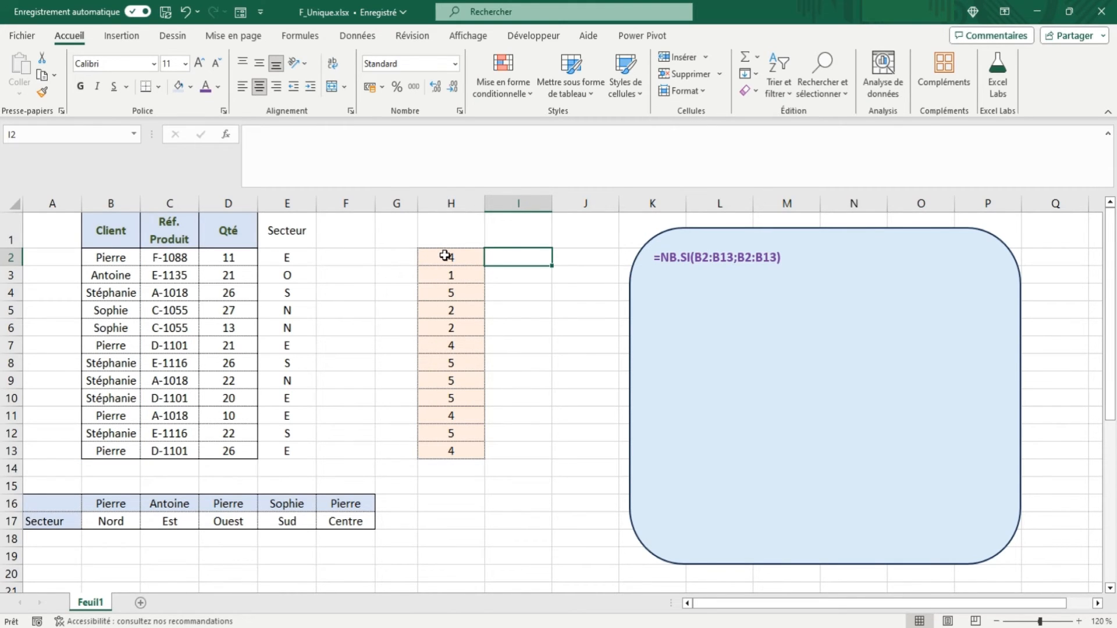
pyautogui.click(445, 256)
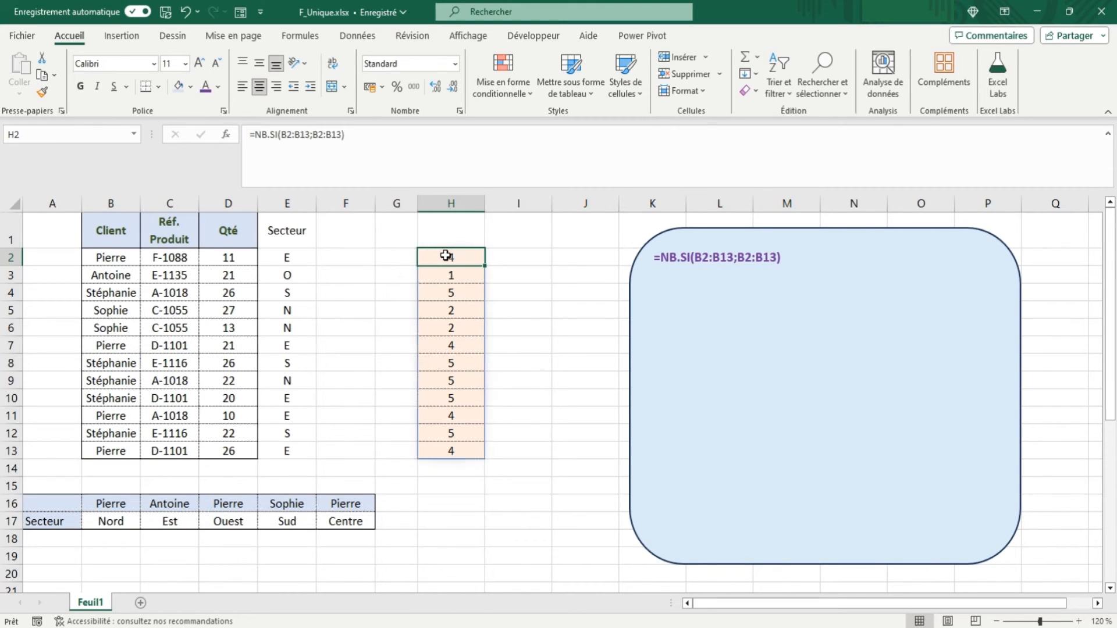
pyautogui.click(109, 259)
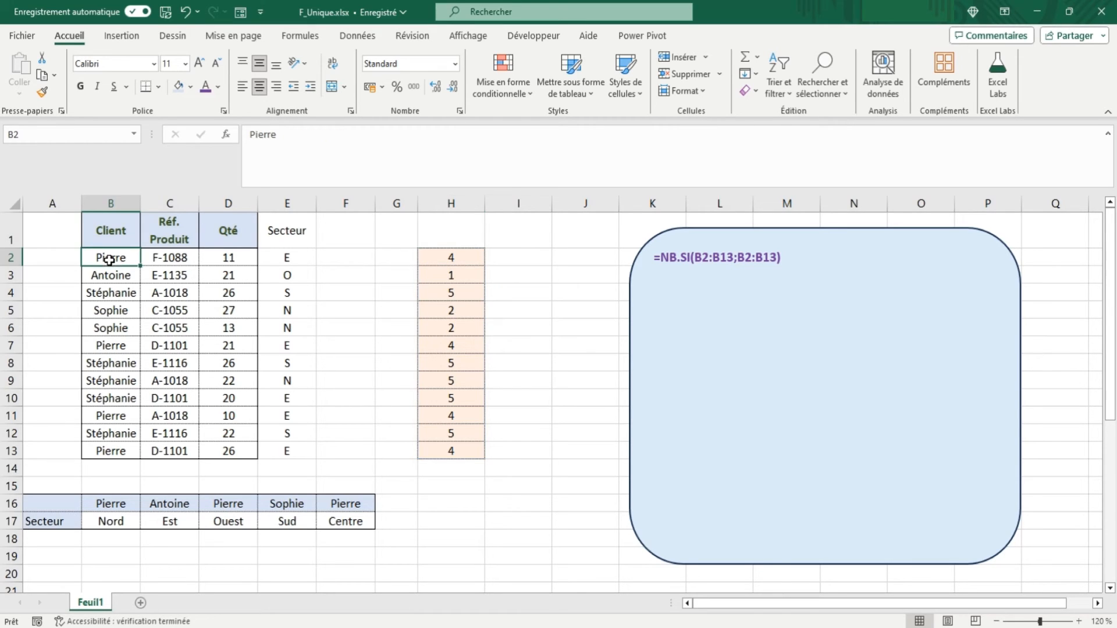
pyautogui.click(121, 345)
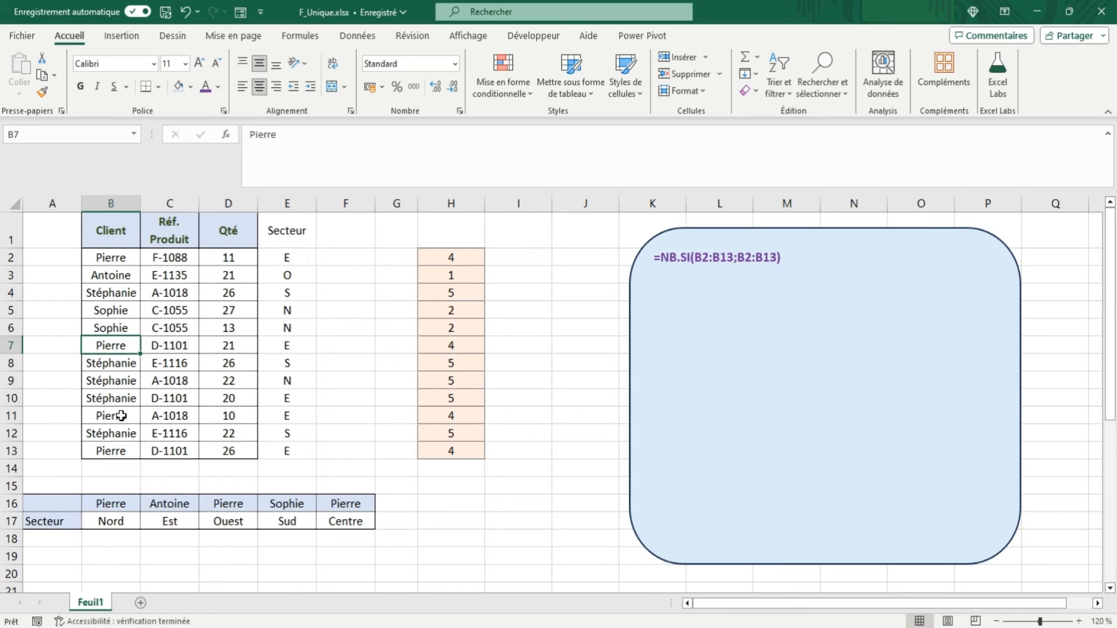
pyautogui.moveTo(121, 416); pyautogui.dragTo(120, 449)
pyautogui.click(121, 449)
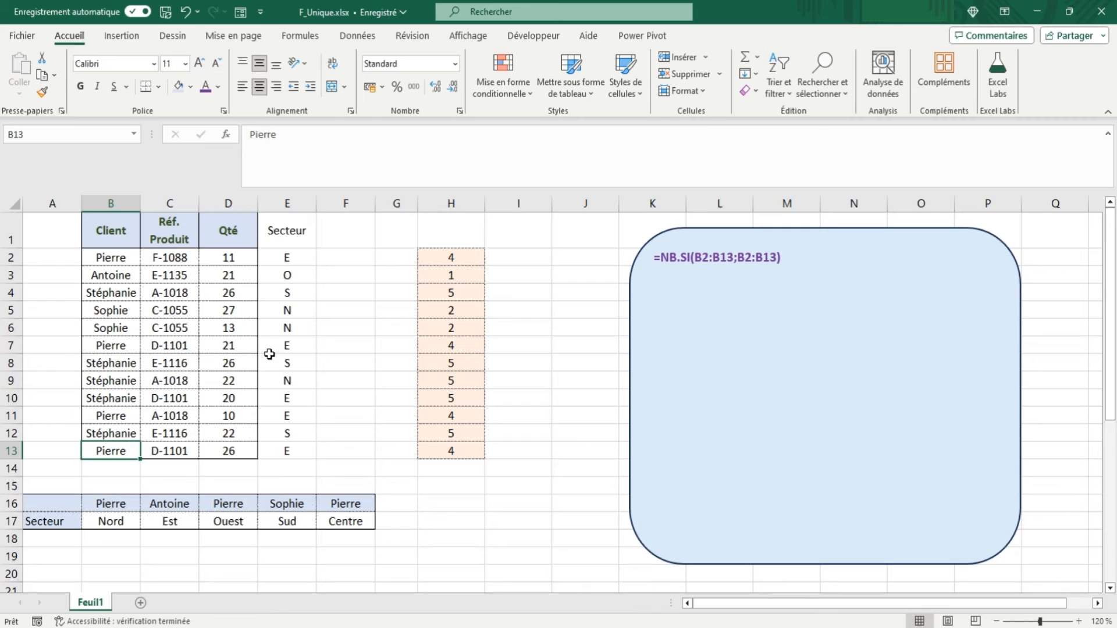
# Divide 1 by the counts in H2 so the formula reads =1/NB.SI(B2:B13;B2:B13).
pyautogui.click(444, 257)
pyautogui.click(256, 135)
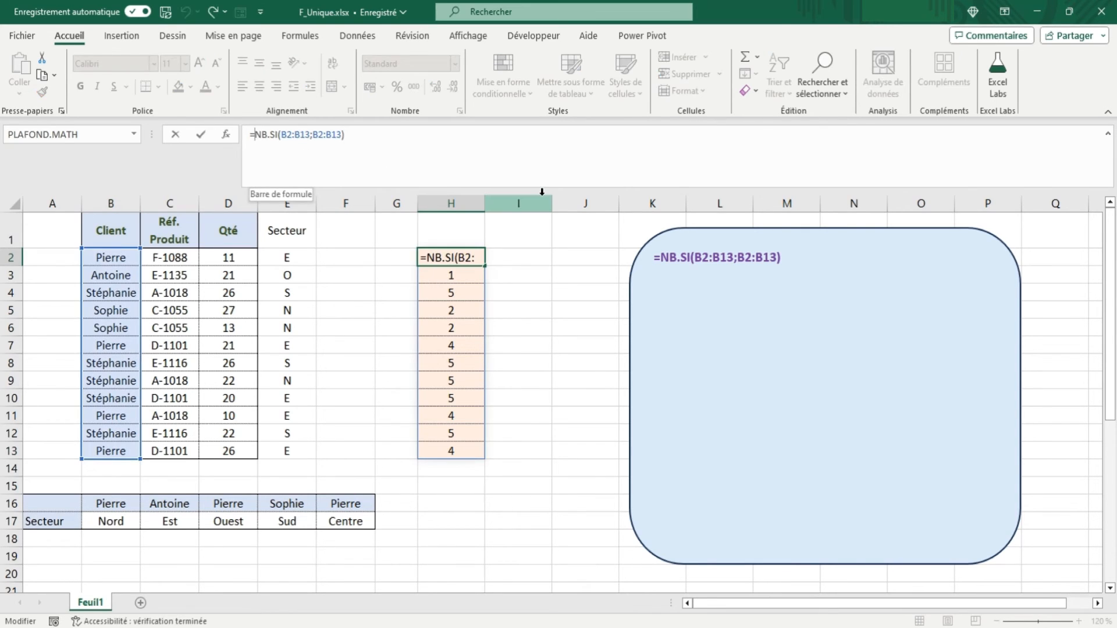
pyautogui.write('1/')
pyautogui.press('Tab')
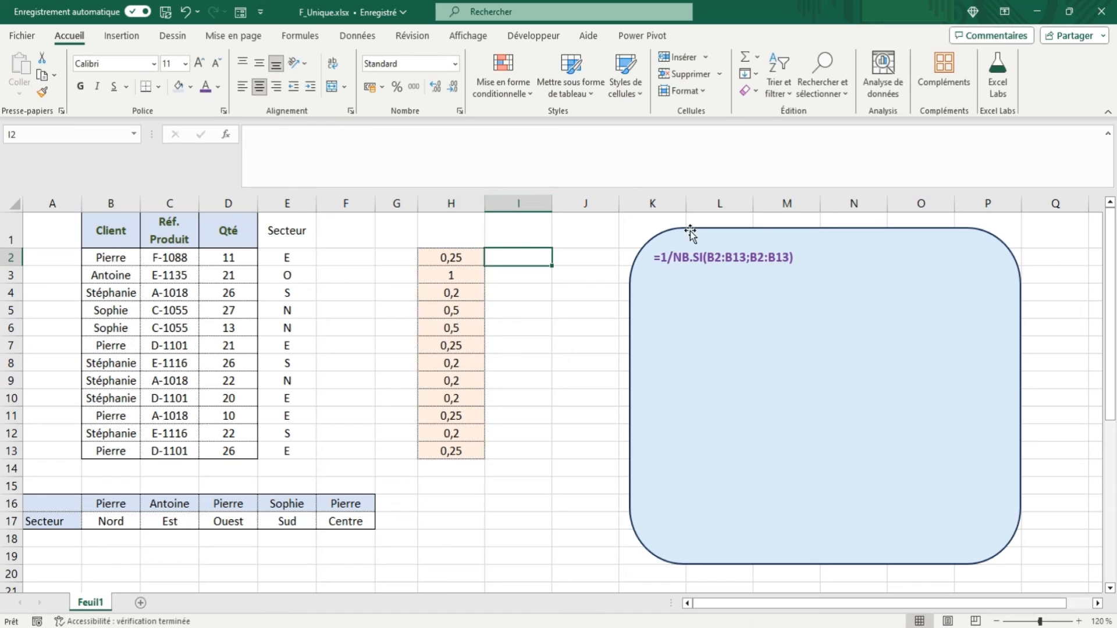
# Wrap the H2 formula in SOMME so it counts distinct clients: =SOMME(1/NB.SI(B2:B13;B2:B13)).
pyautogui.click(440, 257)
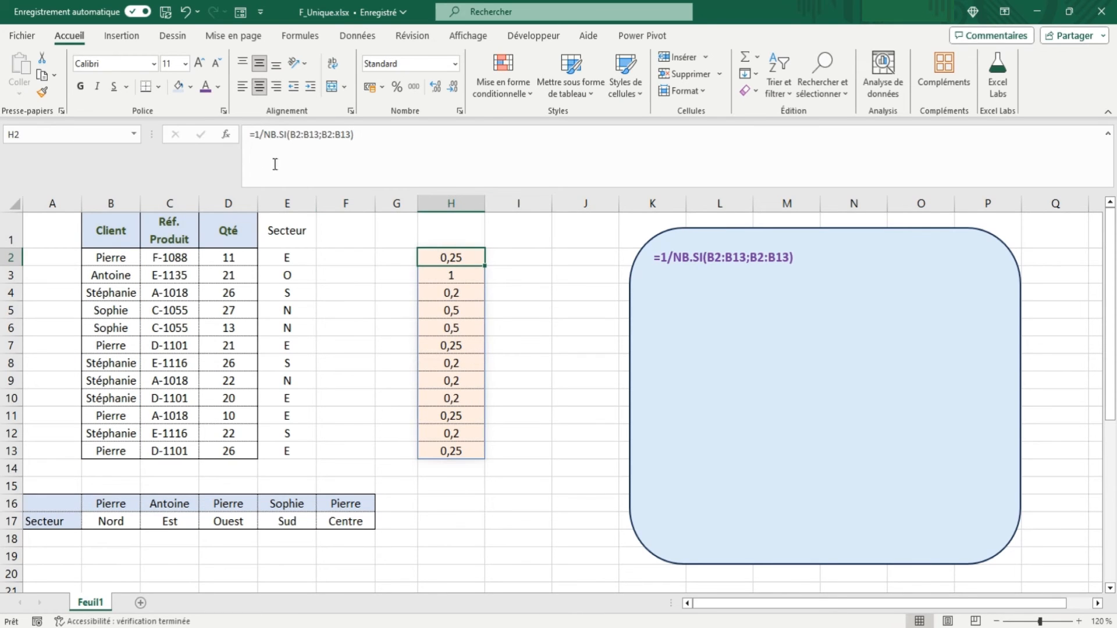
pyautogui.click(254, 135)
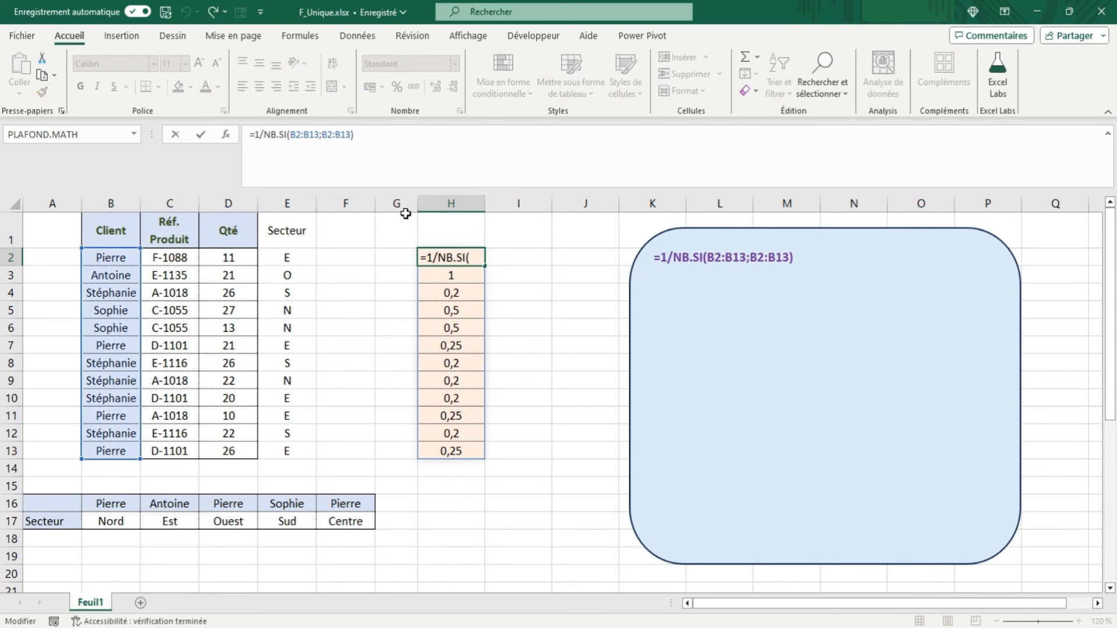
pyautogui.write('somme(')
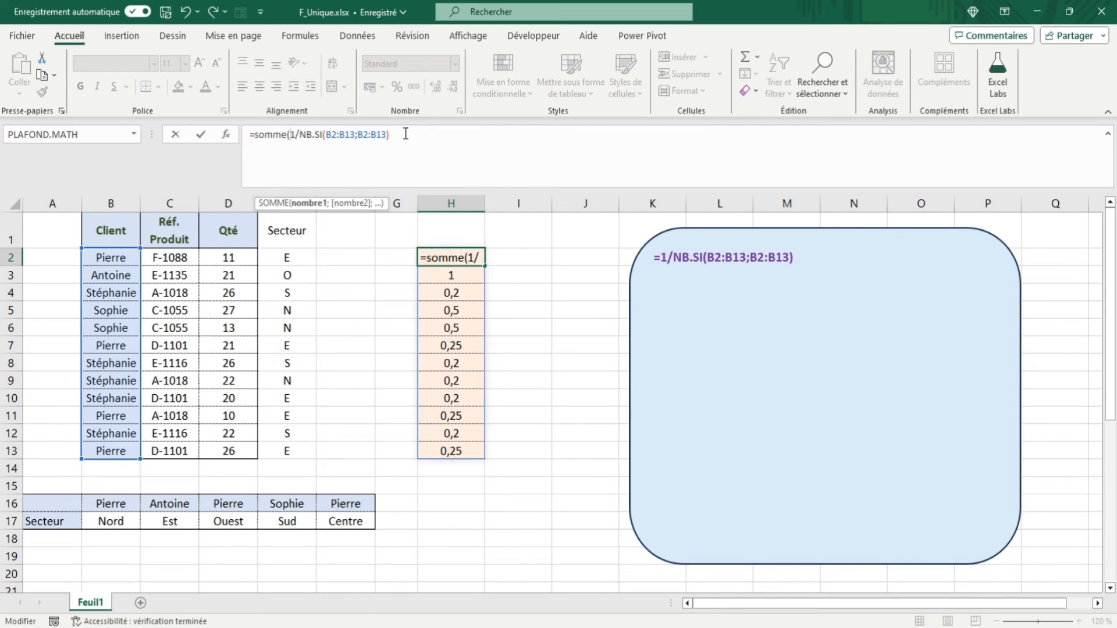
pyautogui.click(403, 134)
pyautogui.write(')')
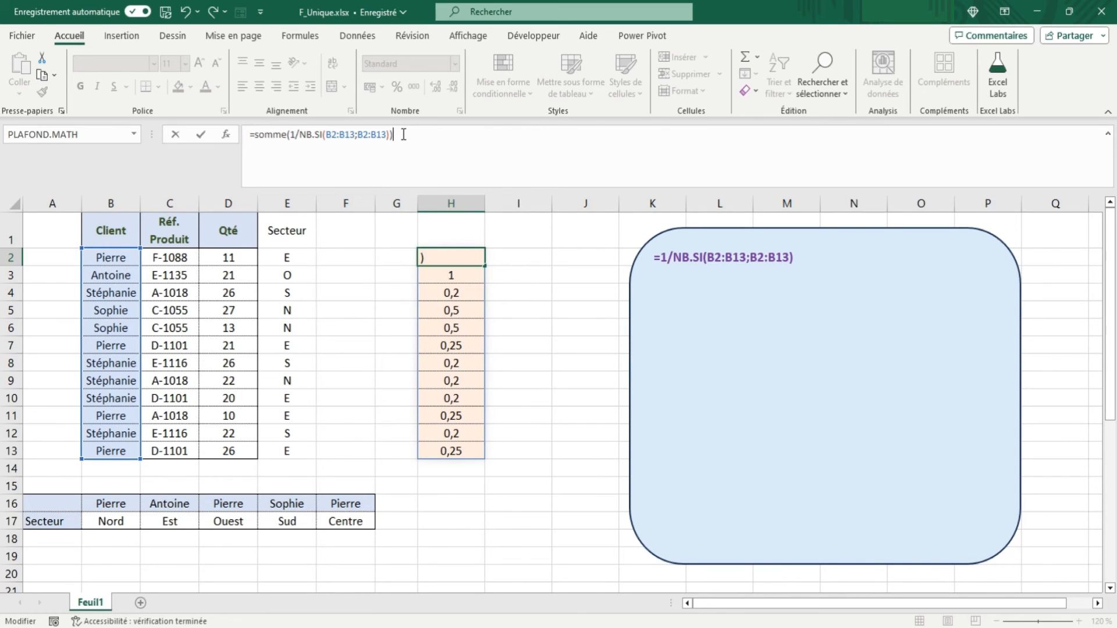
pyautogui.press('Tab')
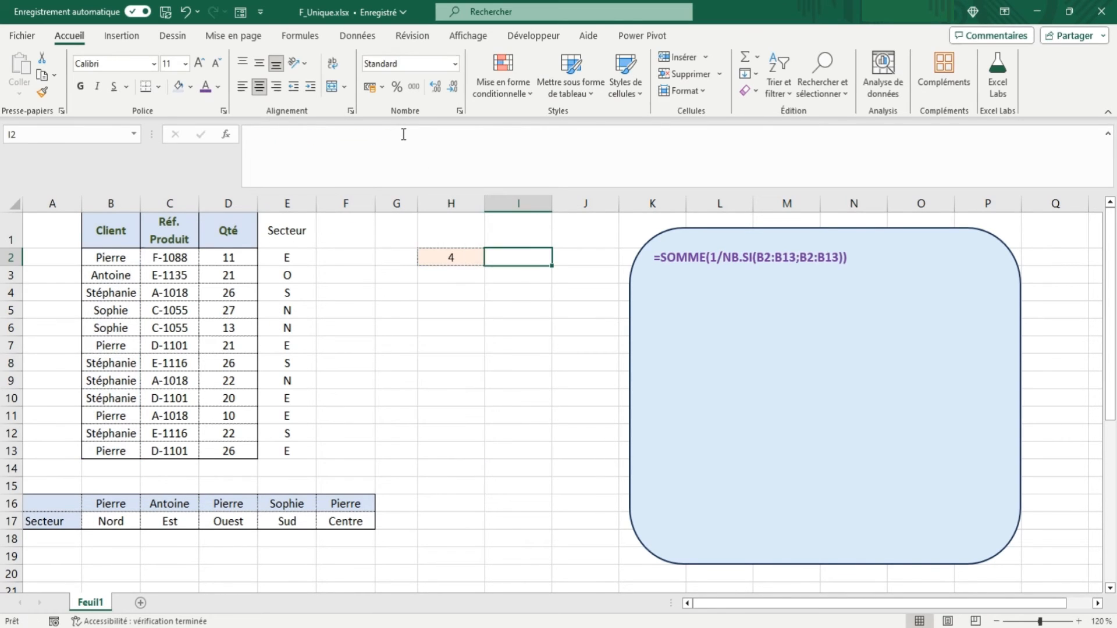
pyautogui.click(457, 258)
# Enter =UNIQUE(B2:B13) in cell H4 to list the distinct clients.
pyautogui.click(456, 291)
pyautogui.write('=uni')
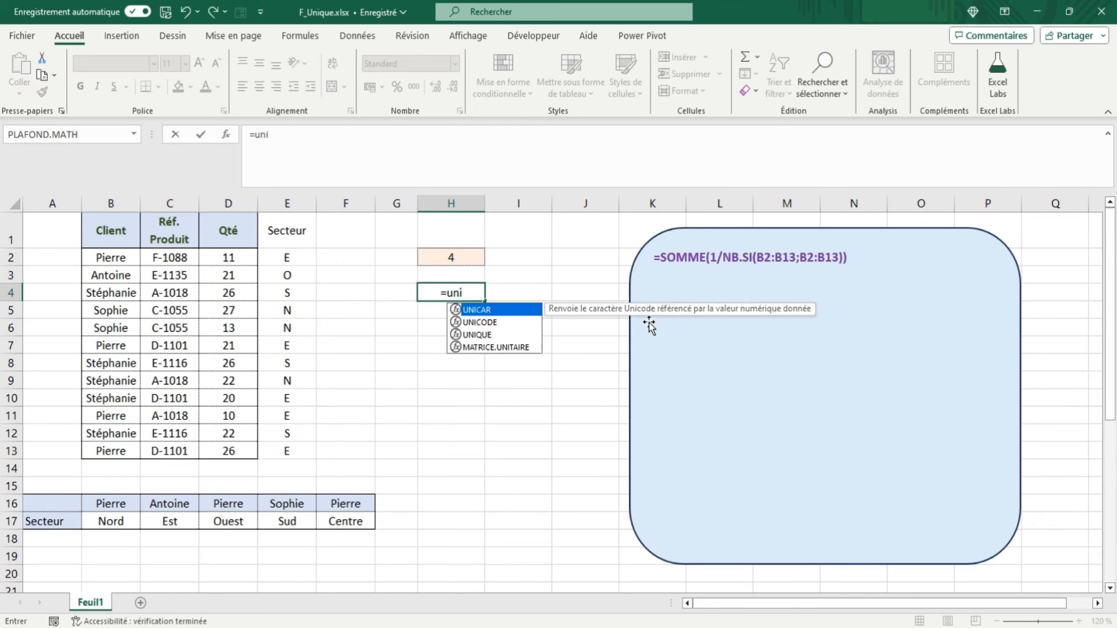
pyautogui.write('que(')
pyautogui.moveTo(118, 257); pyautogui.dragTo(124, 448)
pyautogui.press('Tab')
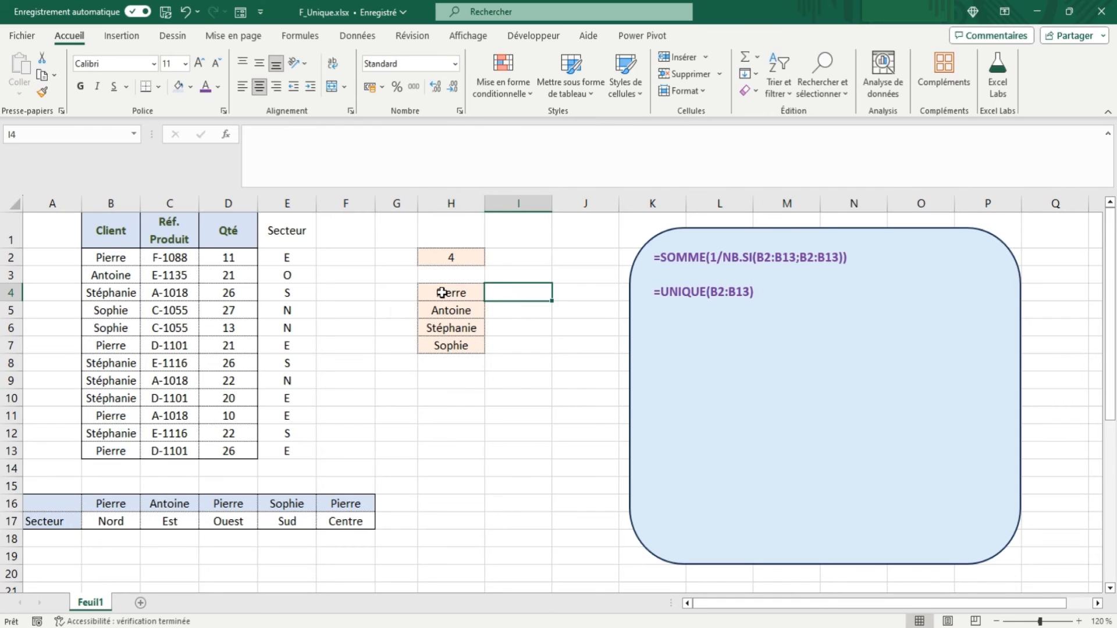
# Wrap the H4 formula in NBVAL so it reads =NBVAL(UNIQUE(B2:B13)).
pyautogui.click(442, 293)
pyautogui.click(256, 135)
pyautogui.write('n')
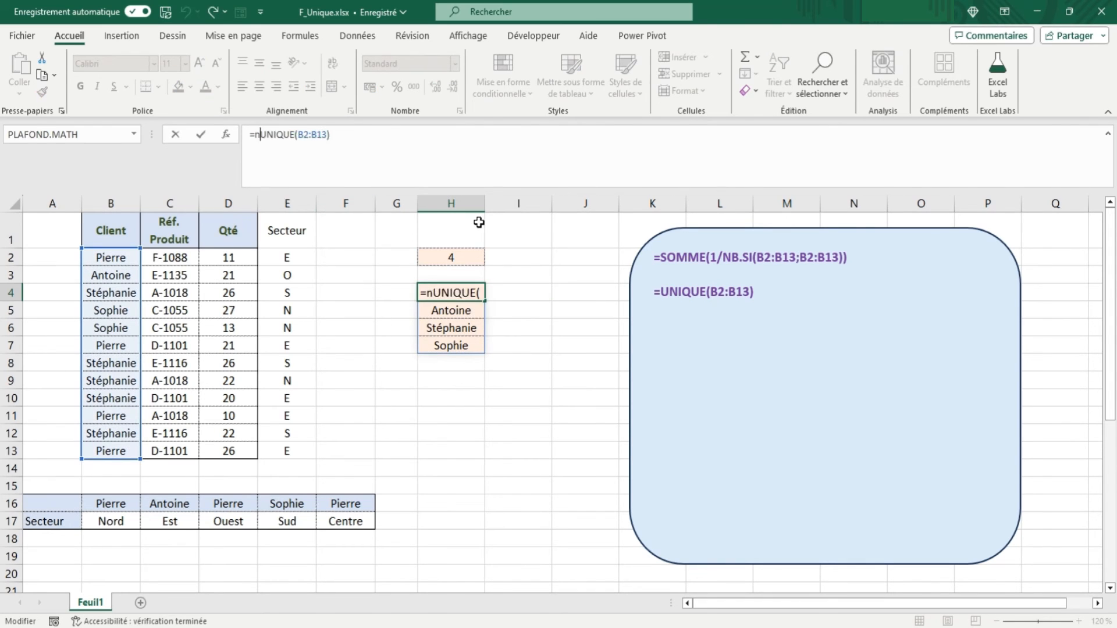
pyautogui.write('bval(')
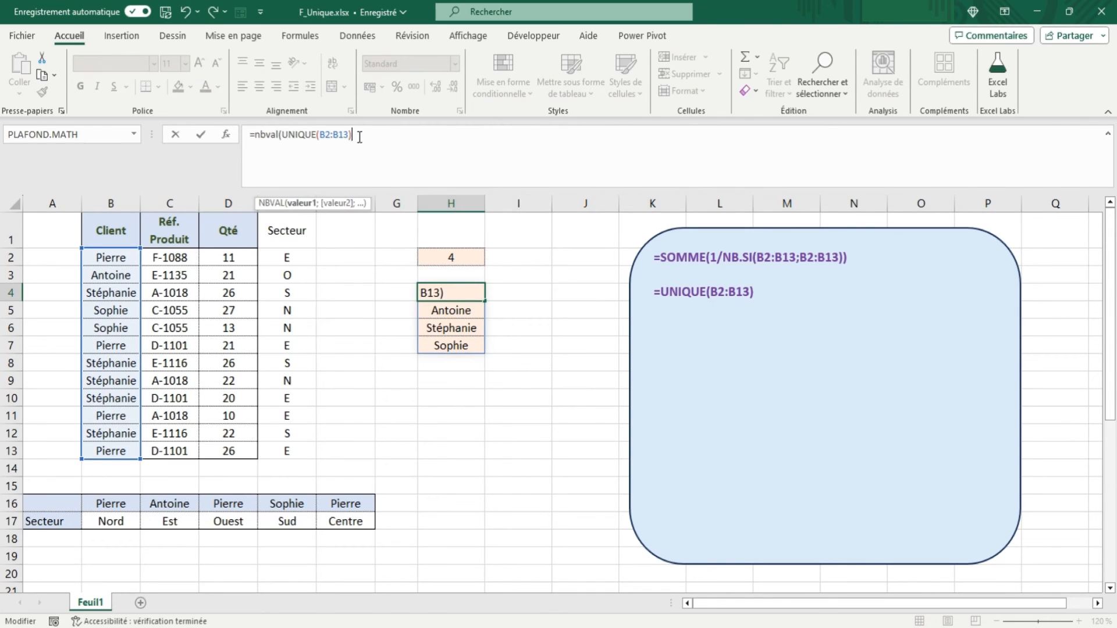
pyautogui.write(')')
pyautogui.press('Tab')
pyautogui.click(475, 290)
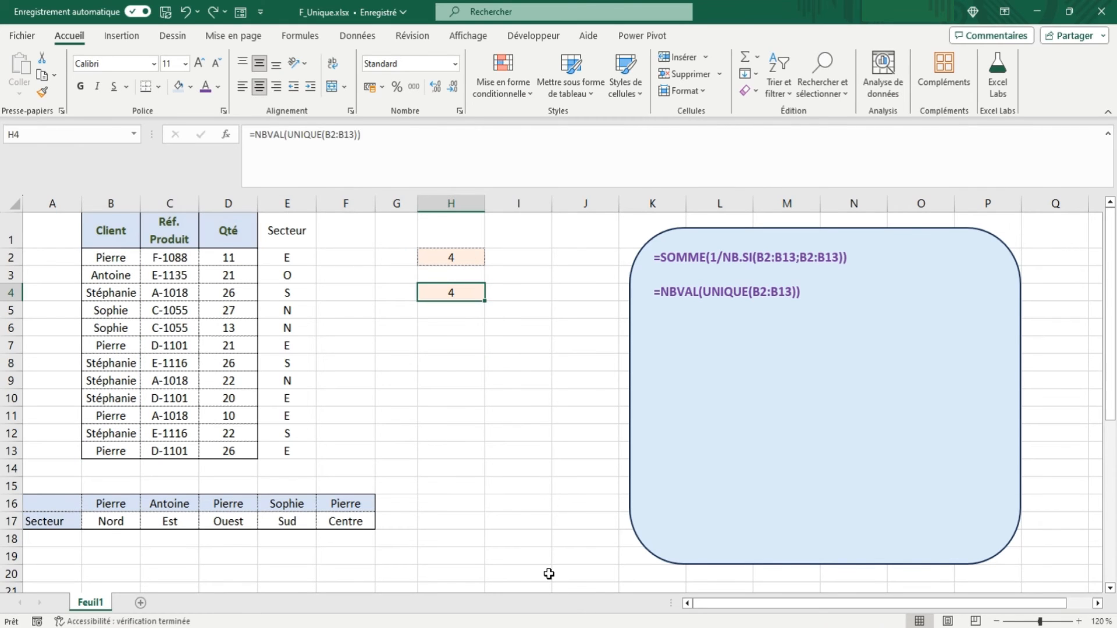
# Enter =TRIER(UNIQUE(B2:B13)) in cell H6 to list the distinct clients in sorted order.
pyautogui.click(442, 328)
pyautogui.write('=tr')
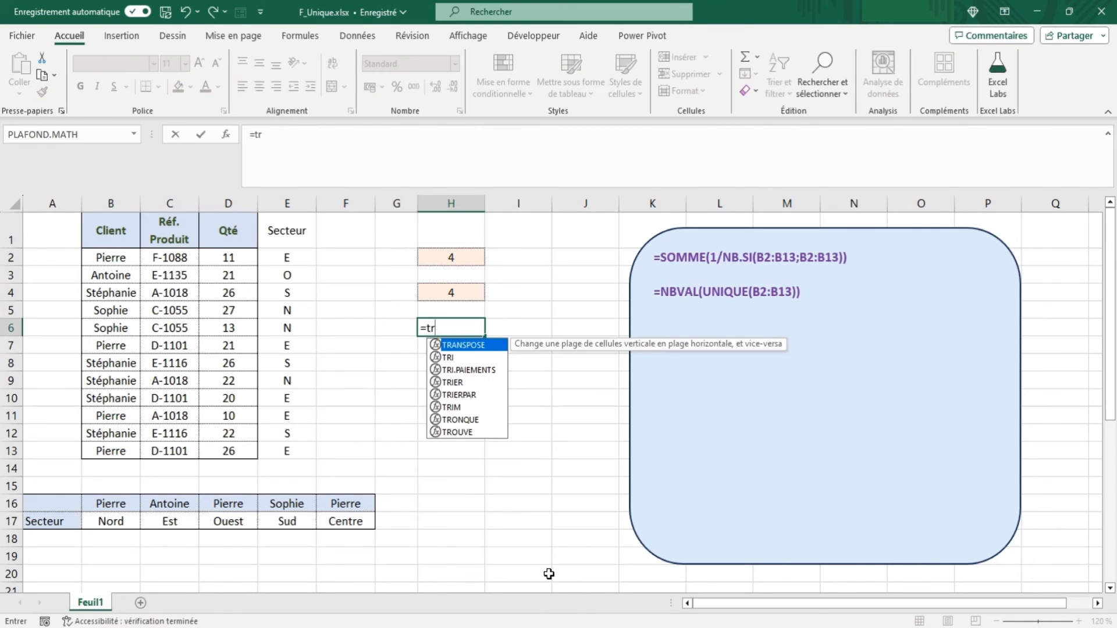
pyautogui.write('ier(unique(')
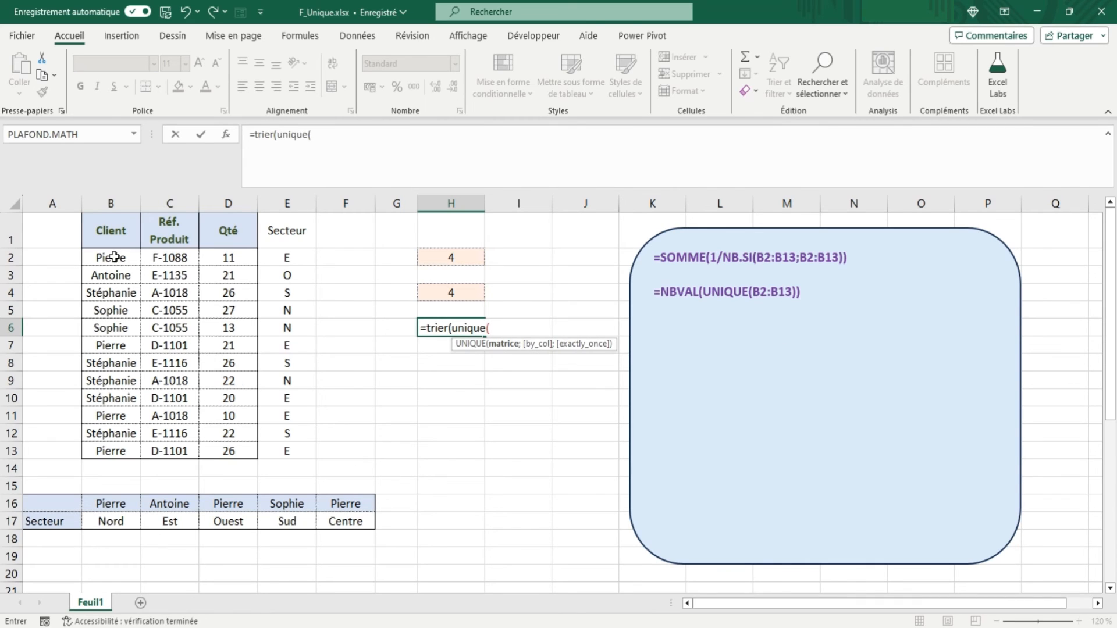
pyautogui.moveTo(116, 256); pyautogui.dragTo(126, 445)
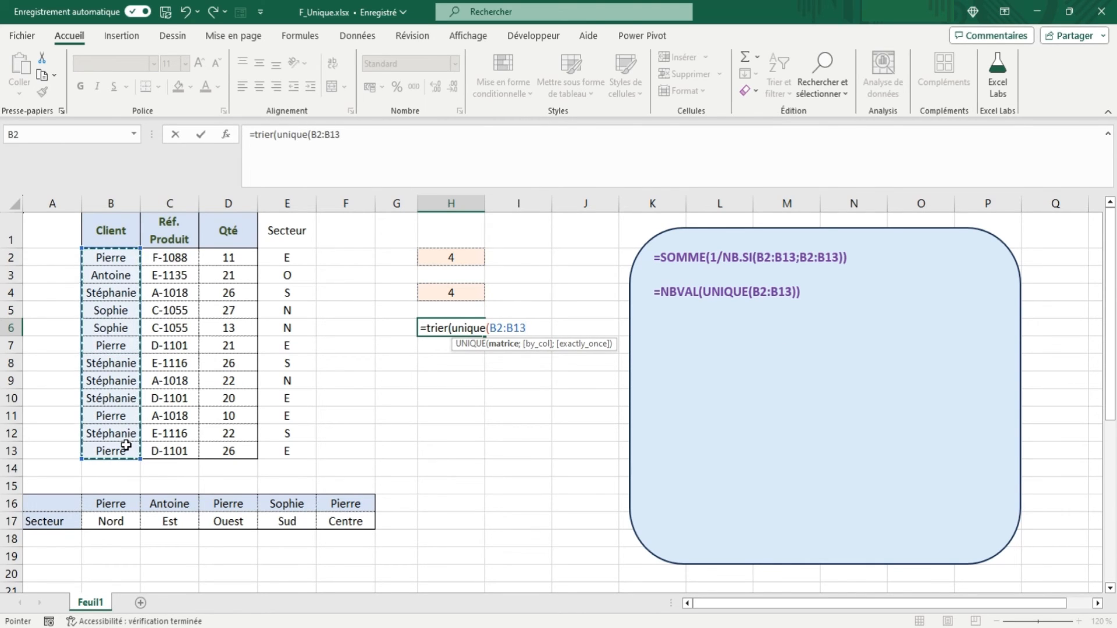
pyautogui.write(')')
pyautogui.press('Tab')
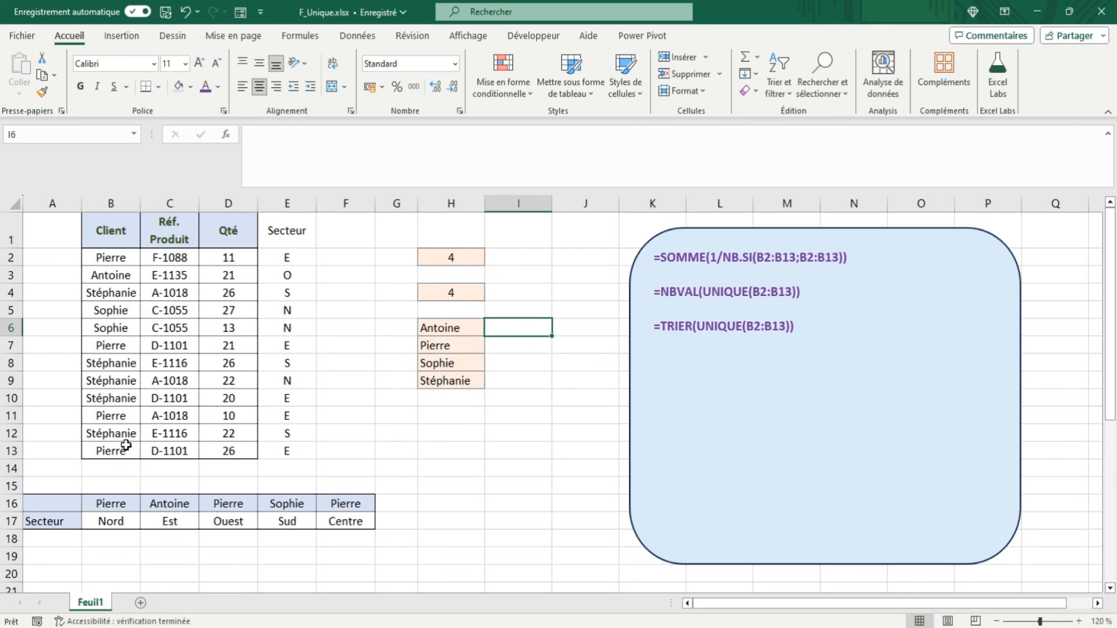
# Wrap the H6 formula in NB.SI to count each distinct client's rows: =NB.SI(B2:B13;TRIER(UNIQUE(B2:B13))).
pyautogui.click(440, 329)
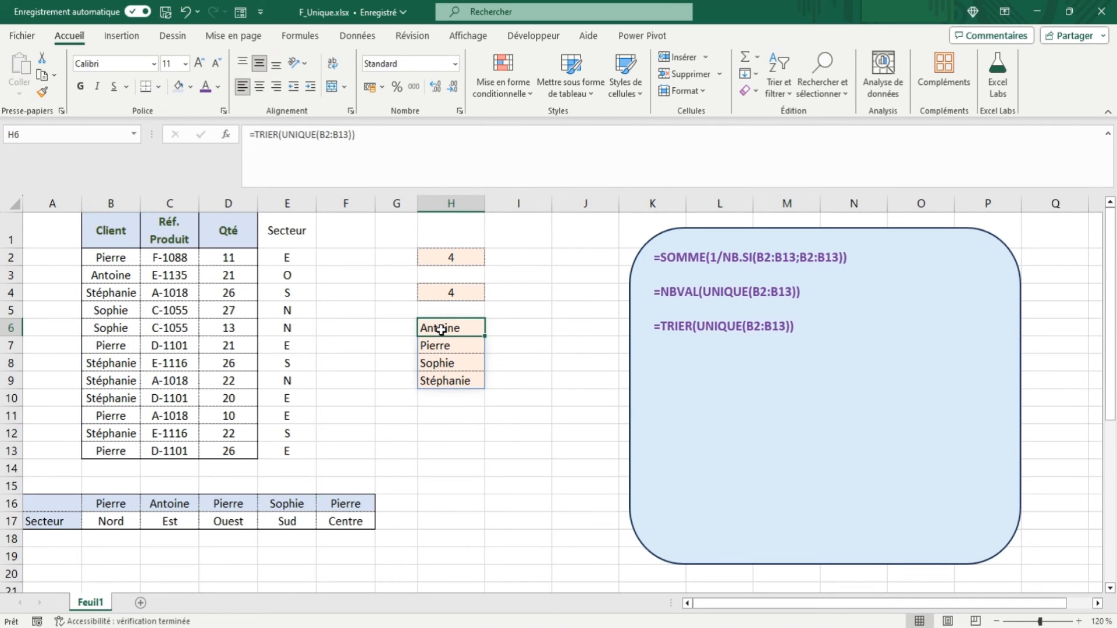
pyautogui.click(259, 135)
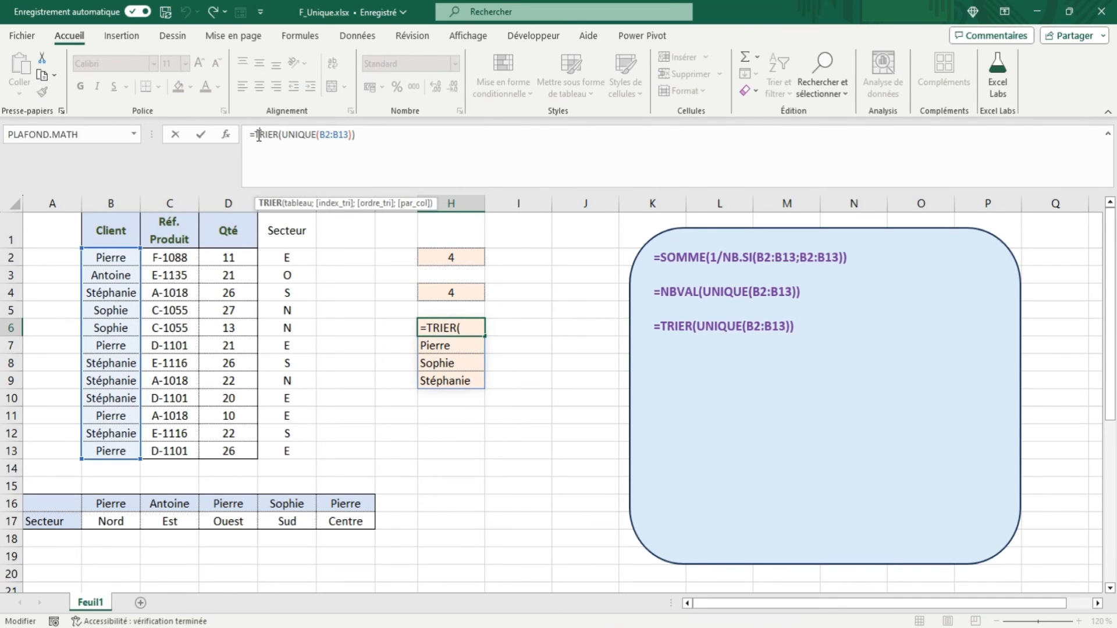
pyautogui.press('Left')
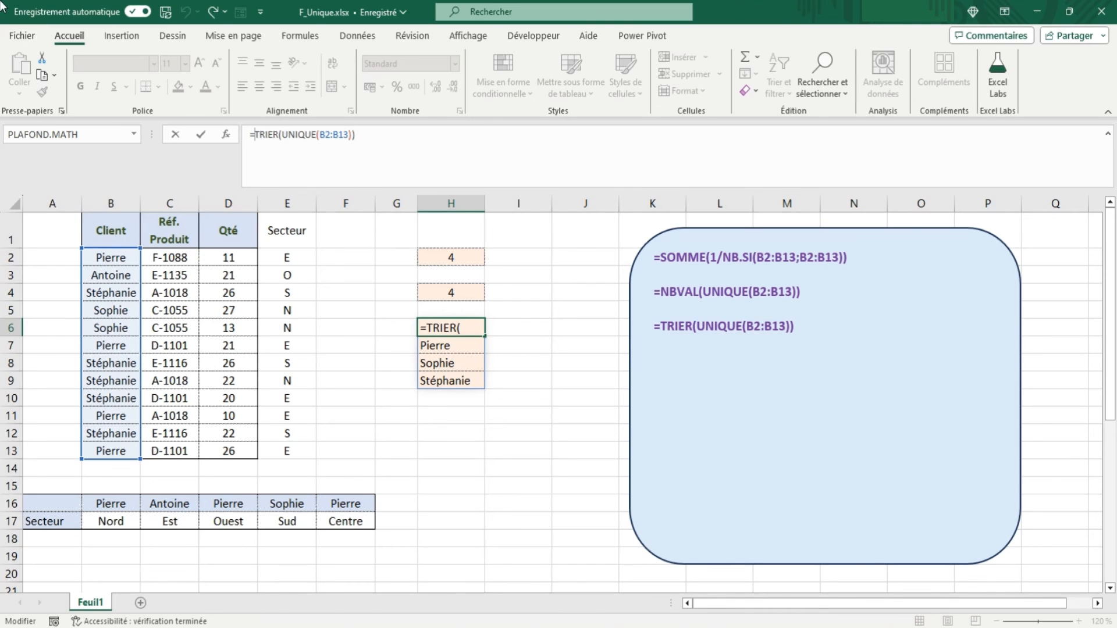
pyautogui.write('nb.si(')
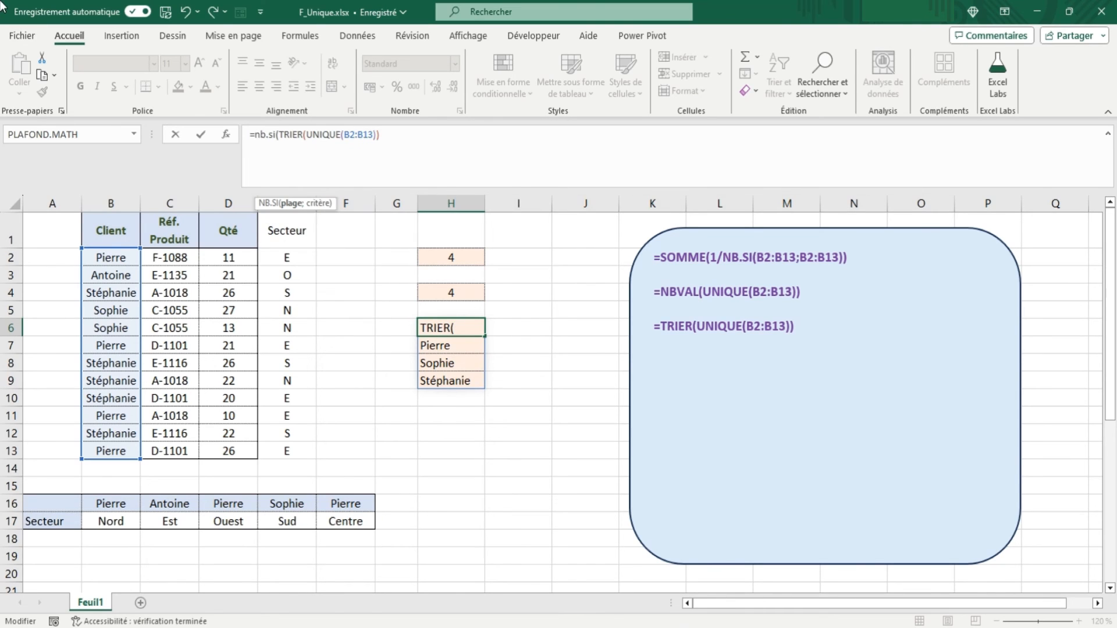
pyautogui.moveTo(118, 260); pyautogui.dragTo(124, 453)
pyautogui.write(';')
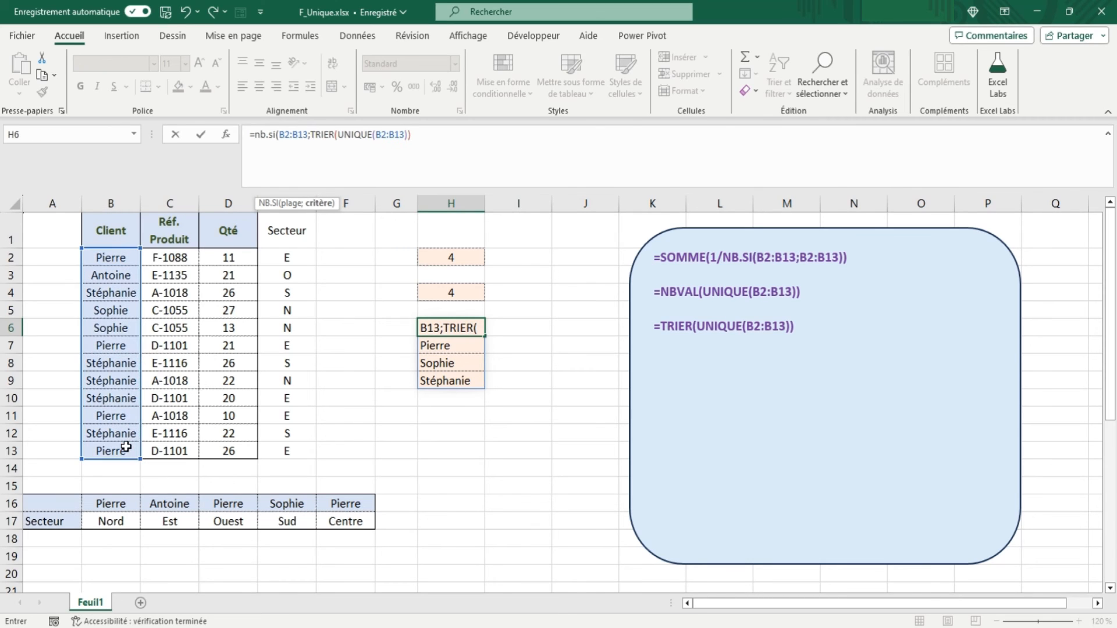
pyautogui.click(421, 134)
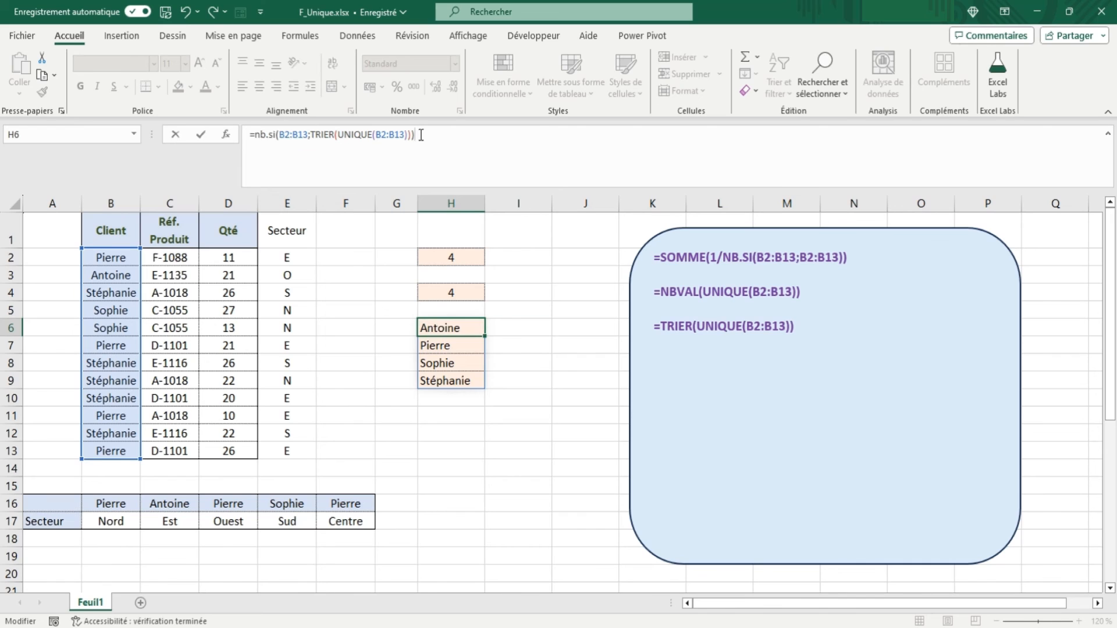
pyautogui.press('Tab')
# Append &" ligne(s) pour "&TRIER(UNIQUE(B2:B13)) to the H6 formula so each count is followed by its client.
pyautogui.click(444, 325)
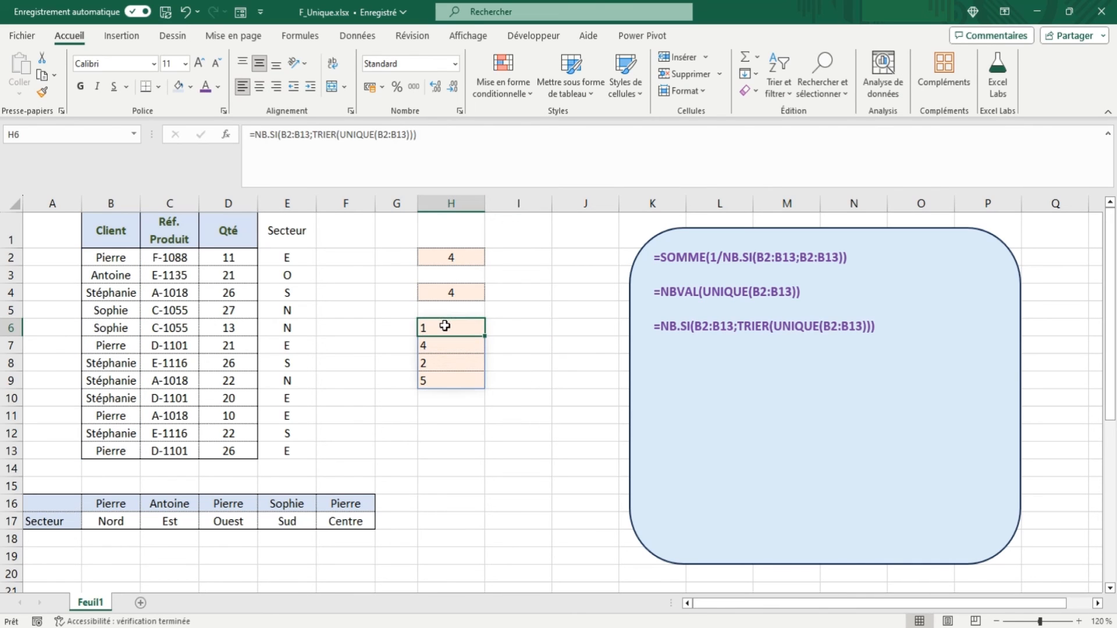
pyautogui.click(422, 134)
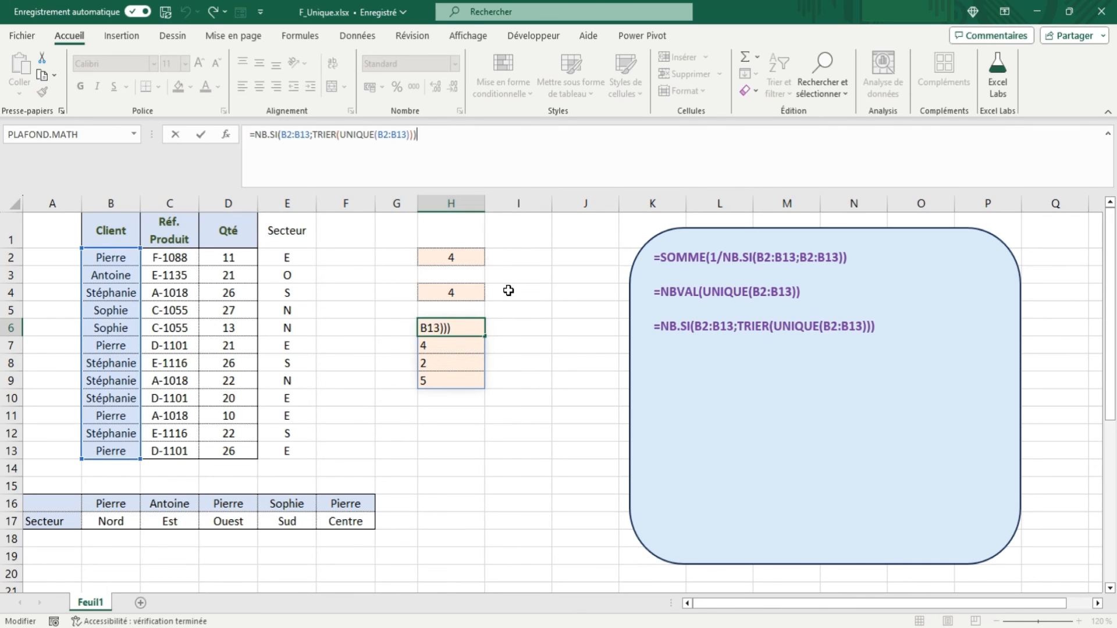
pyautogui.write('&" ligne(')
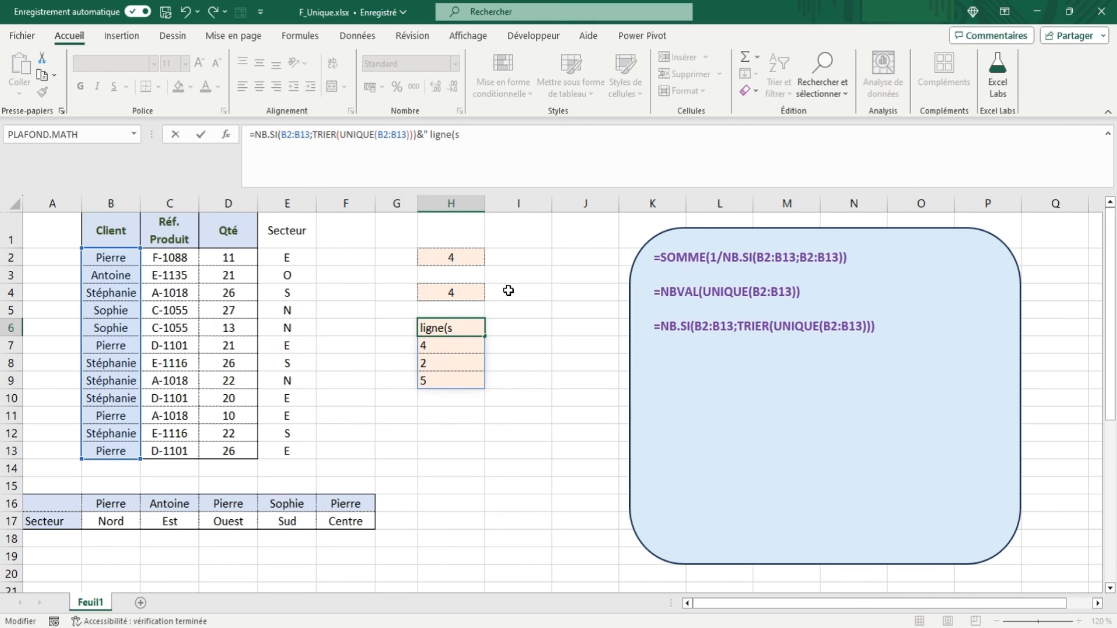
pyautogui.write('s) pour "&trier')
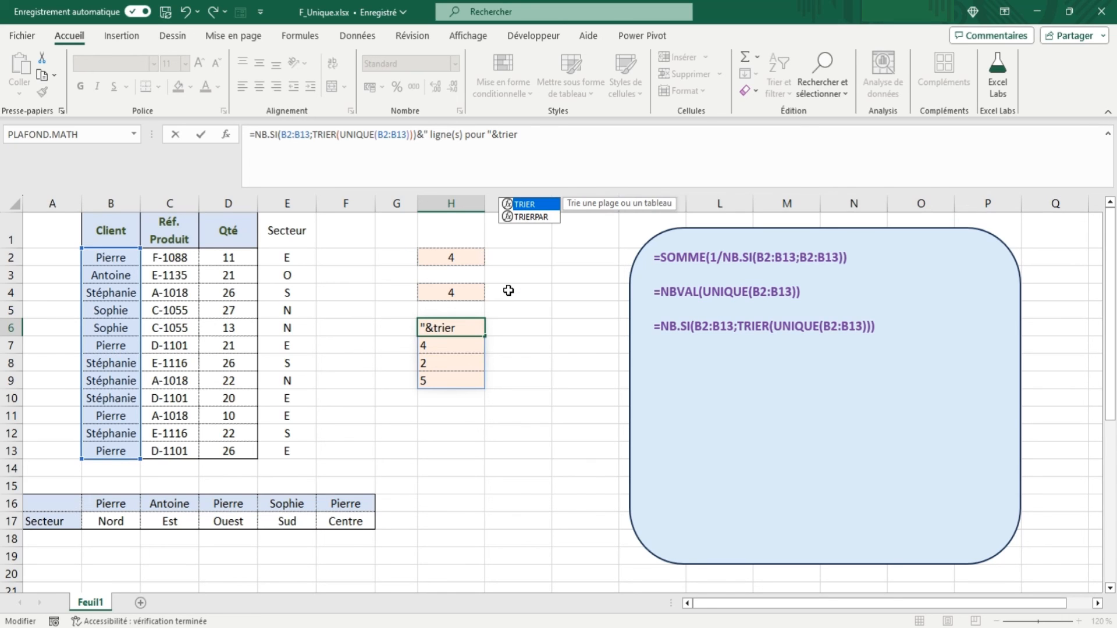
pyautogui.write('(unique(')
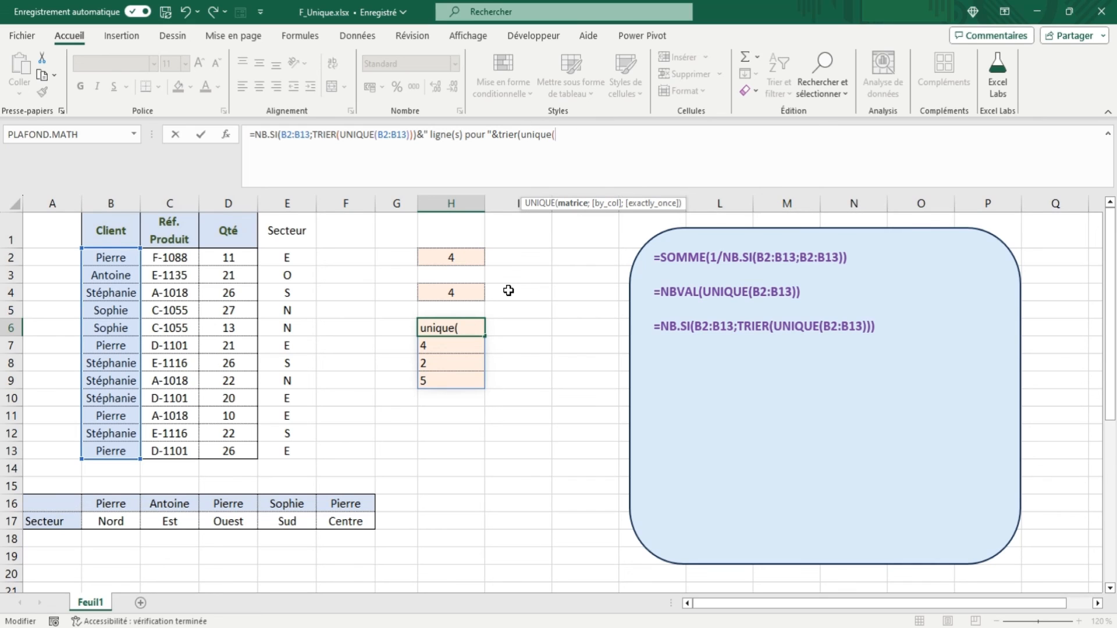
pyautogui.moveTo(122, 264); pyautogui.dragTo(125, 452)
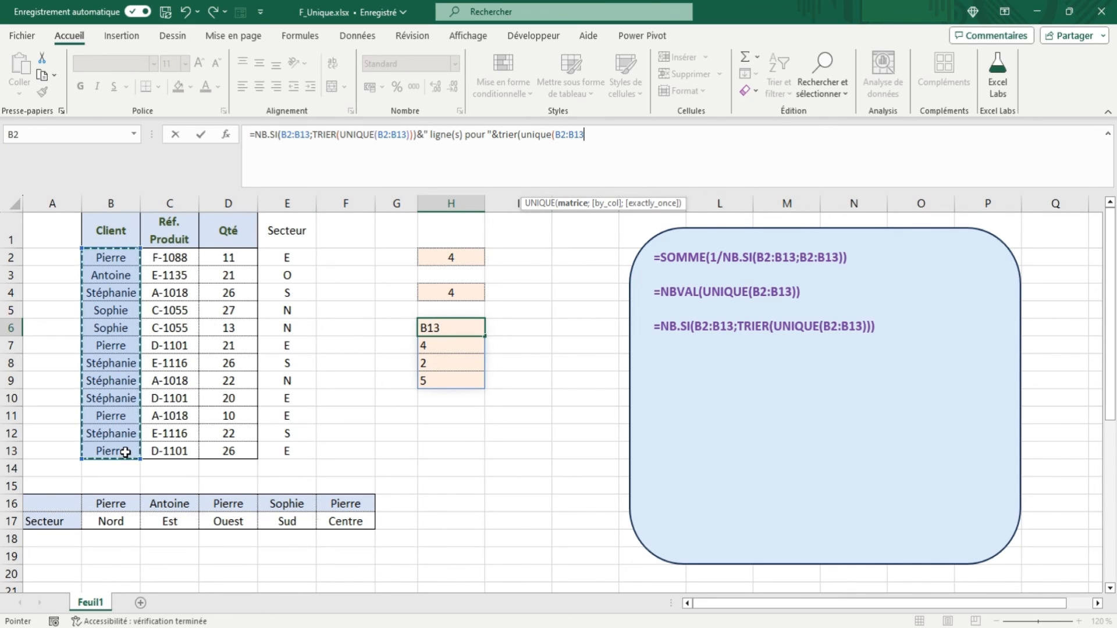
pyautogui.write('))')
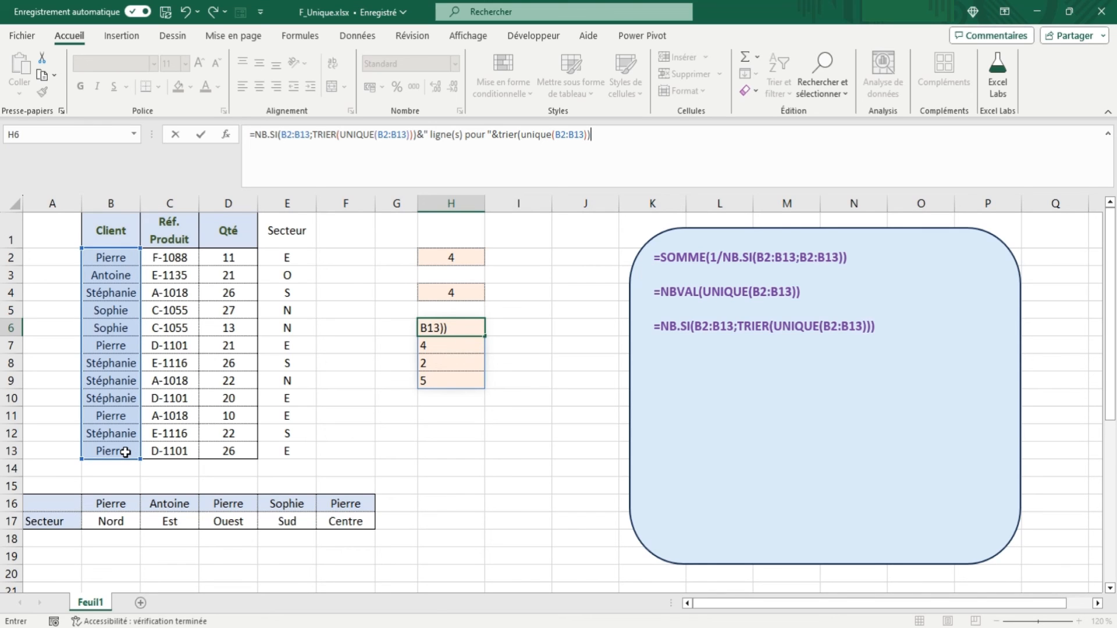
pyautogui.press('Tab')
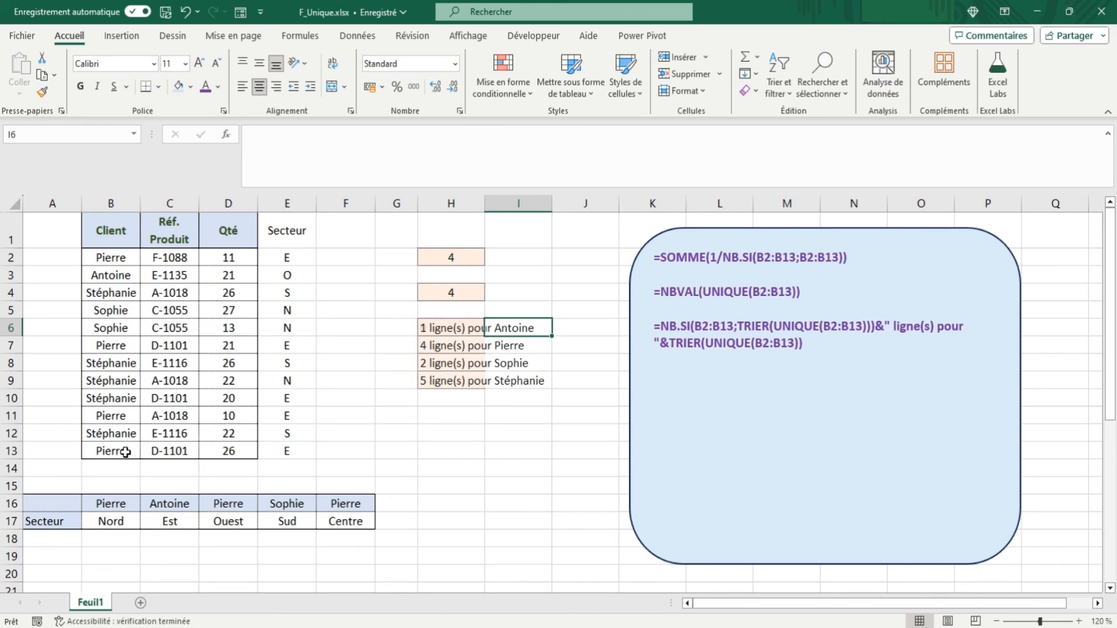
# Compare the row counts in H6 and H7 with the matching client entries in column B.
pyautogui.click(438, 324)
pyautogui.click(122, 276)
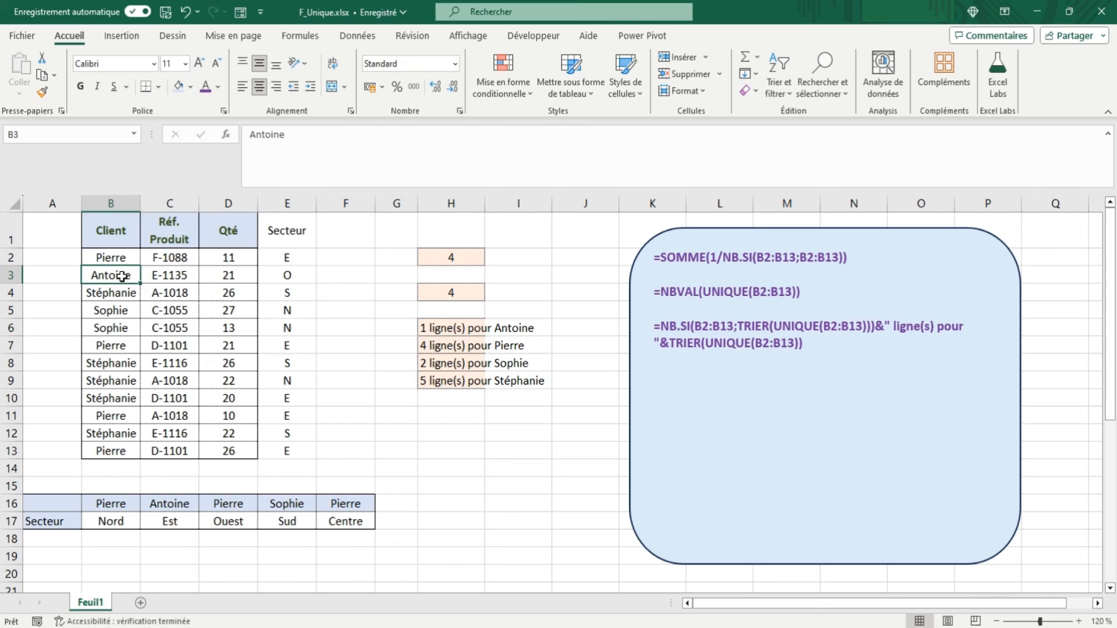
pyautogui.click(444, 347)
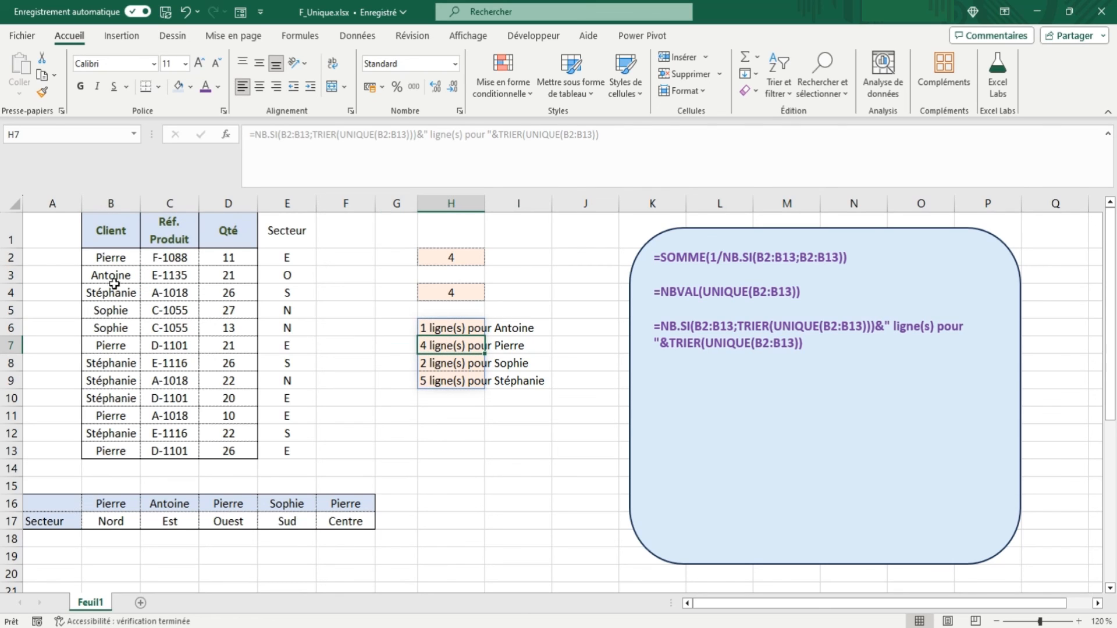
pyautogui.click(111, 256)
pyautogui.click(123, 347)
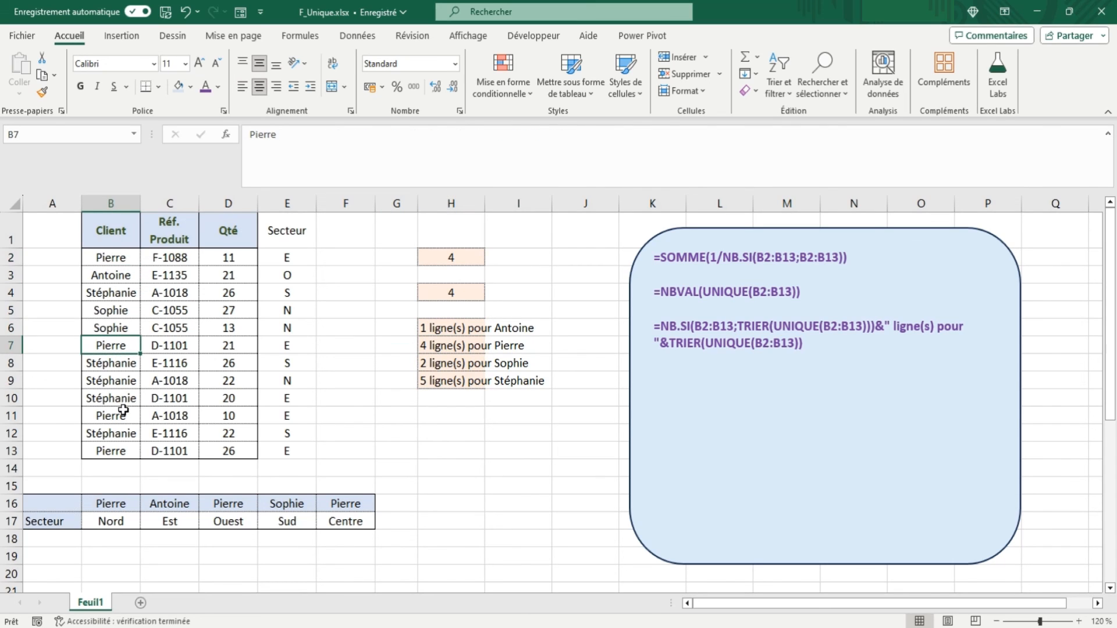
pyautogui.click(123, 415)
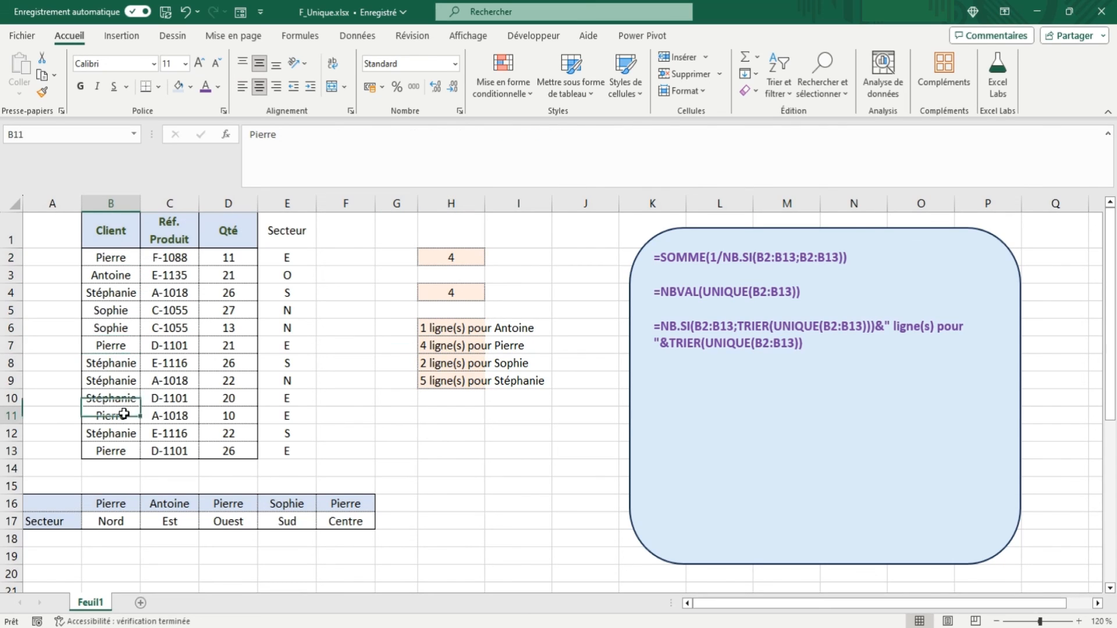
pyautogui.click(124, 451)
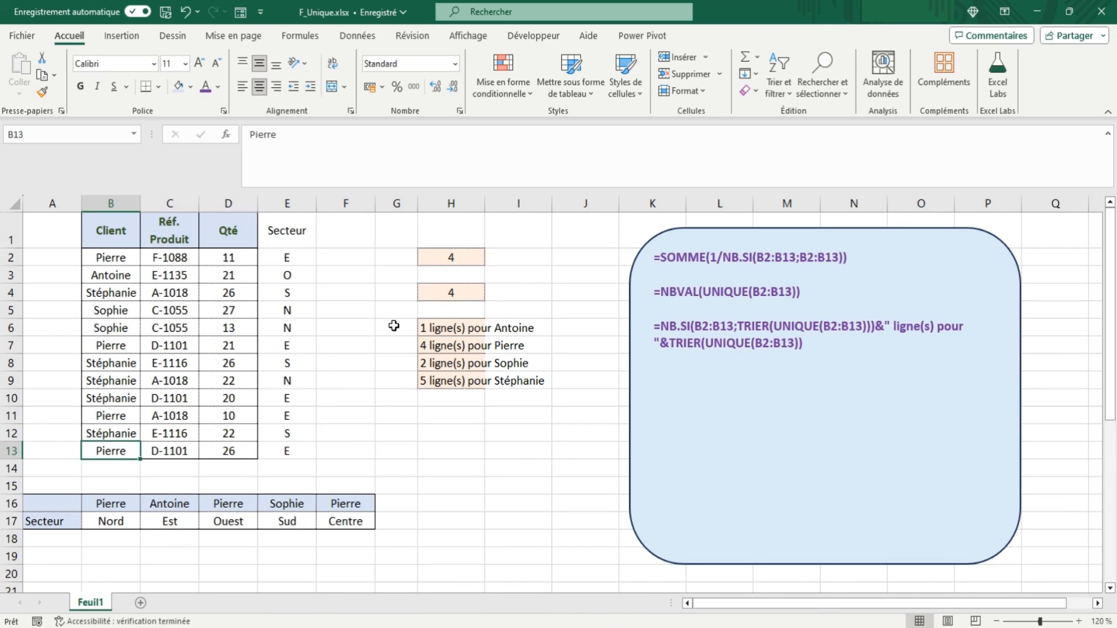
pyautogui.click(438, 328)
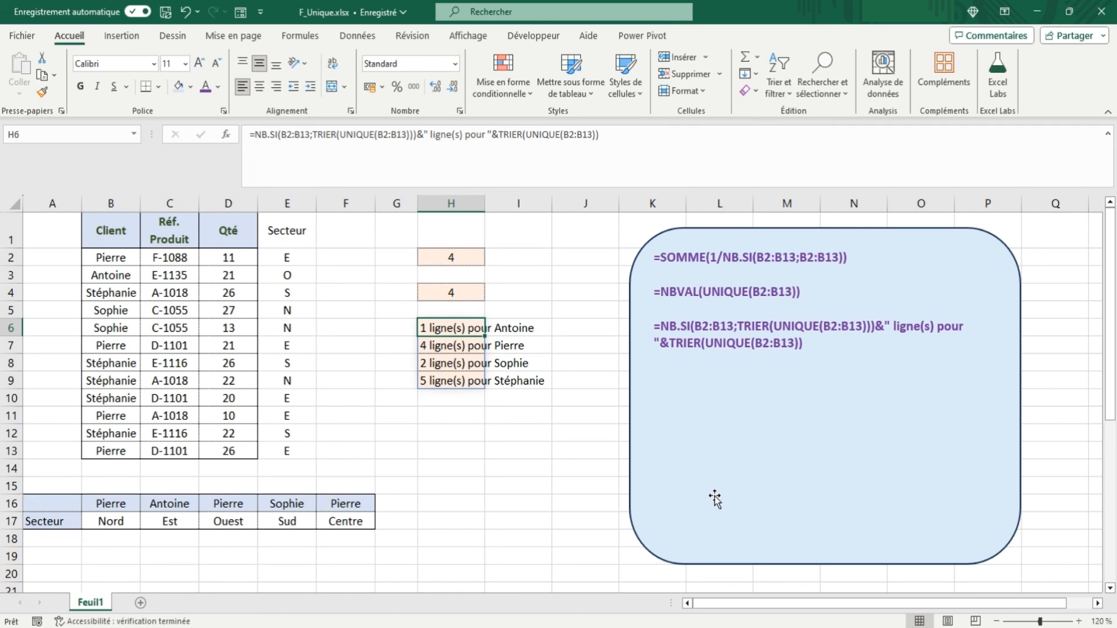